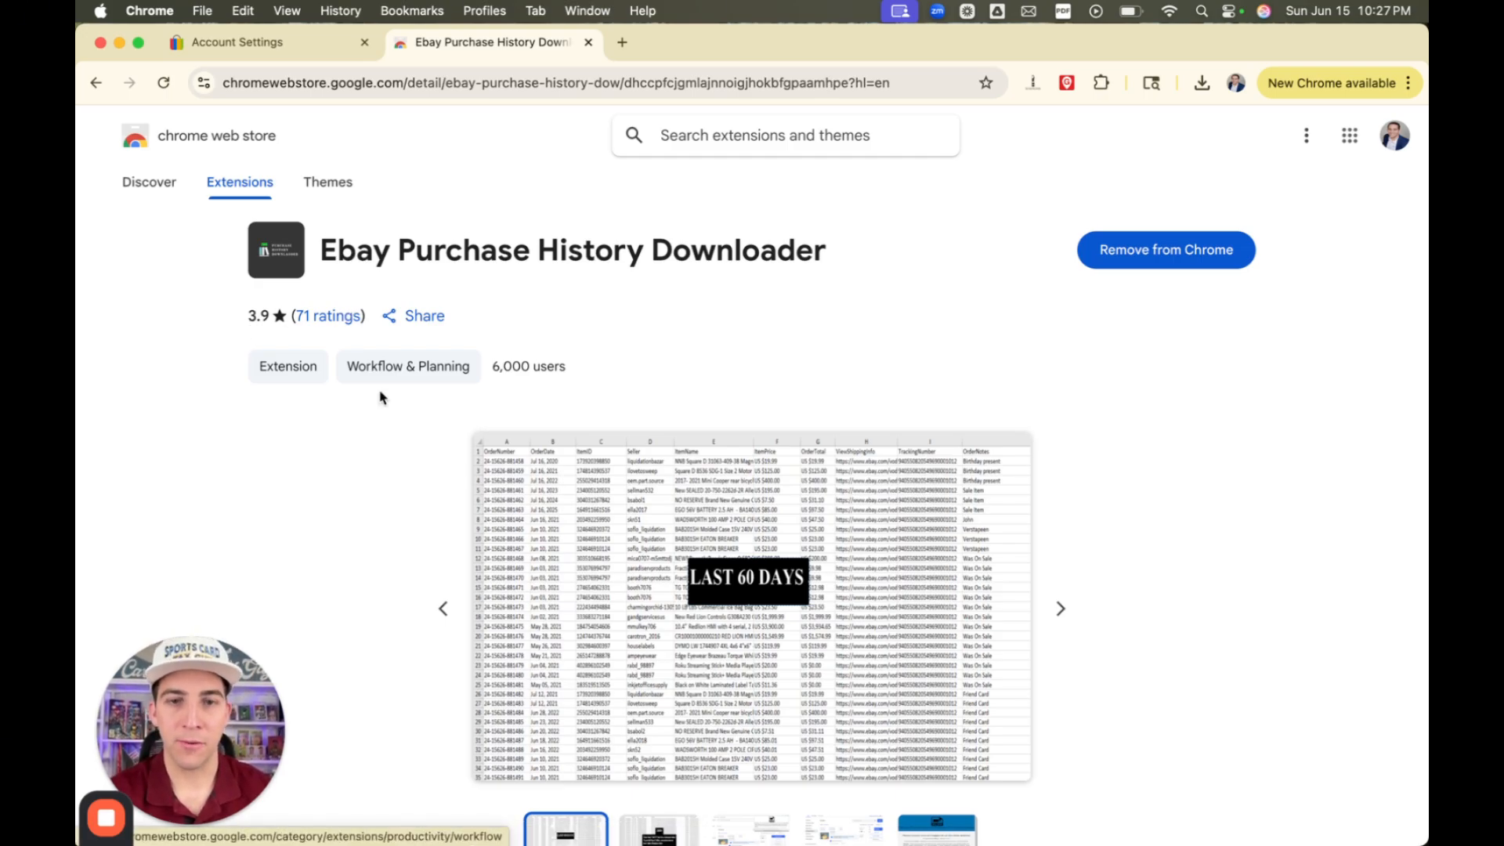
Look over the Ebay Purchase History Downloader listing and its sample spreadsheet preview in the Chrome Web Store.
{"action": "scroll", "coordinate": [391, 419], "scroll_direction": "down", "scroll_amount": 1}
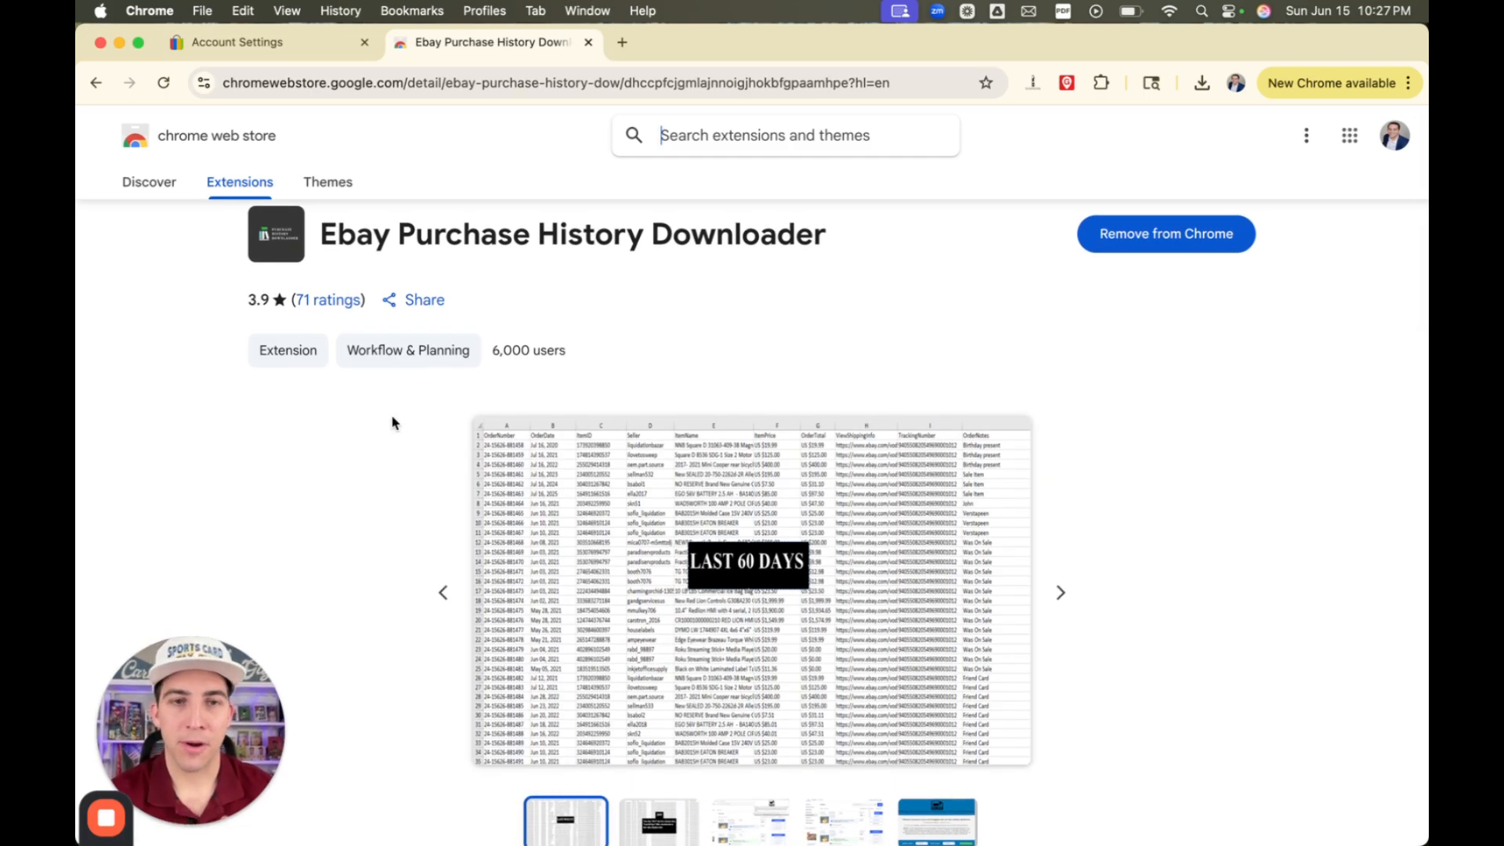
{"action": "left_click", "coordinate": [609, 541]}
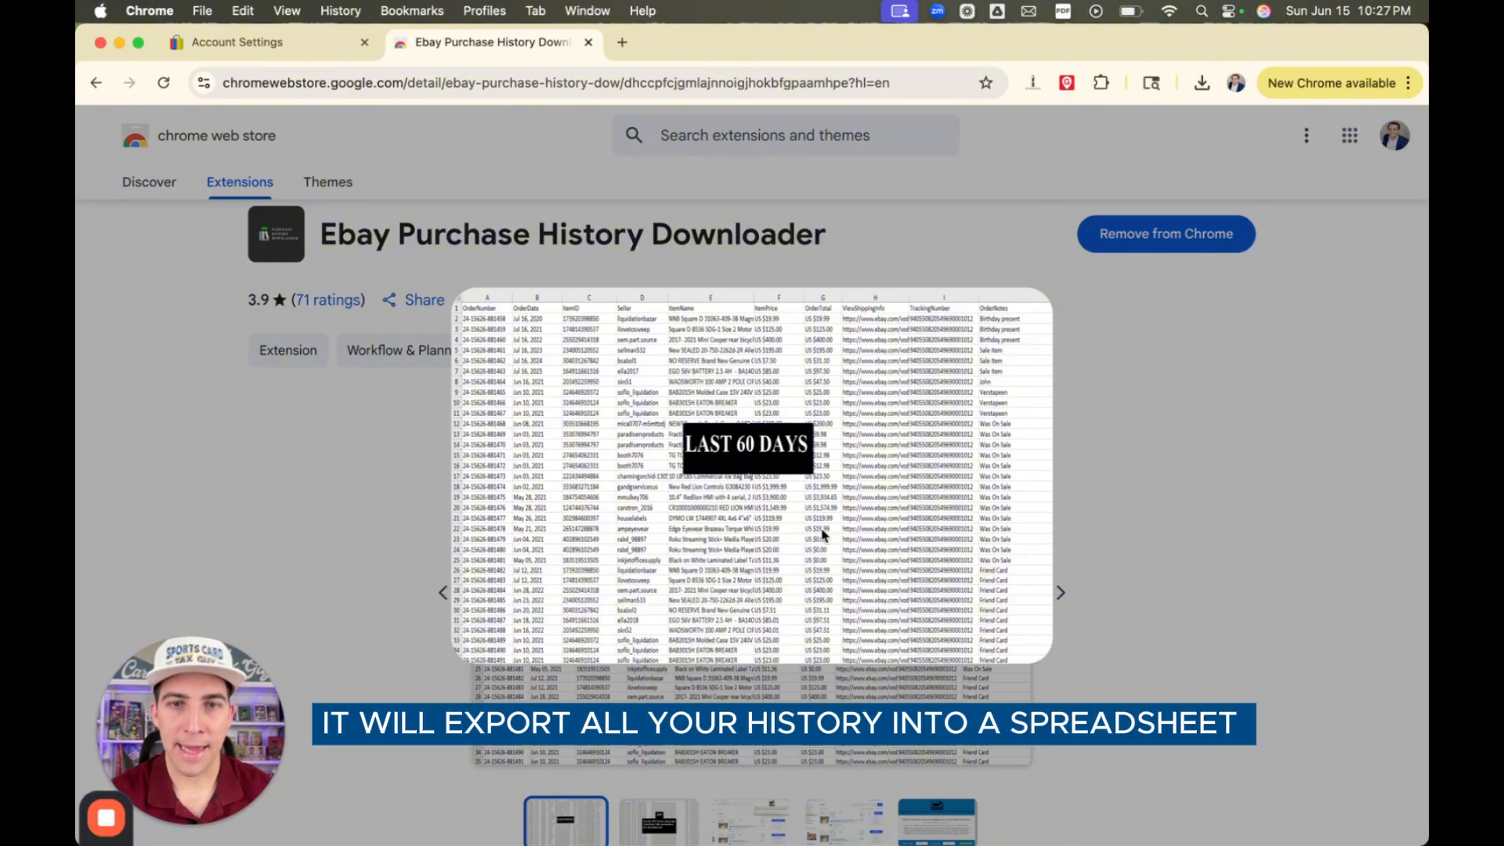
{"action": "left_click", "coordinate": [1062, 597]}
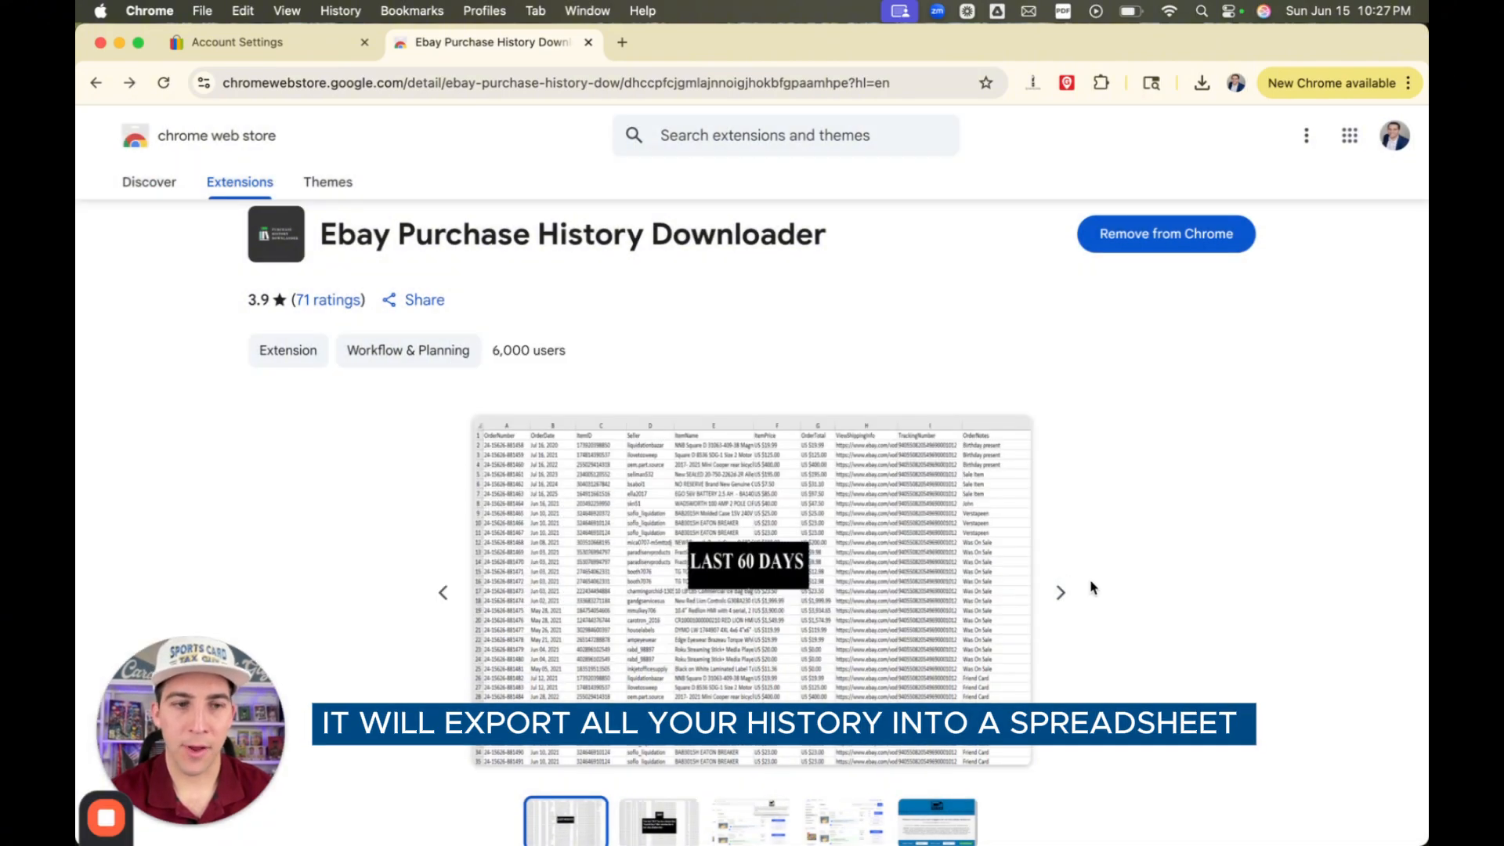
{"action": "scroll", "coordinate": [873, 251], "scroll_direction": "up", "scroll_amount": 1}
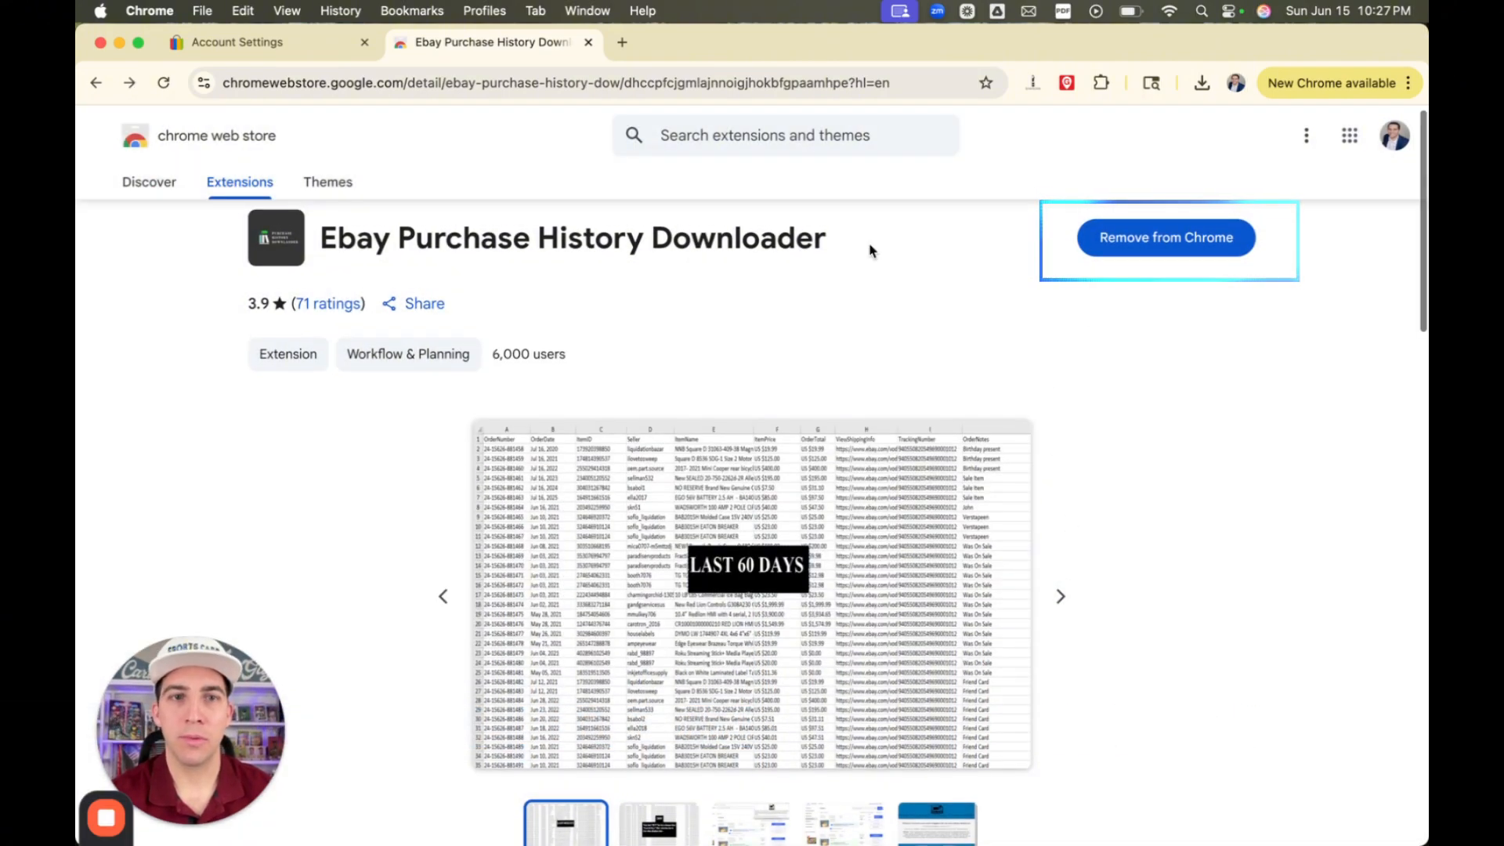
{"action": "scroll", "coordinate": [873, 252], "scroll_direction": "up", "scroll_amount": 1}
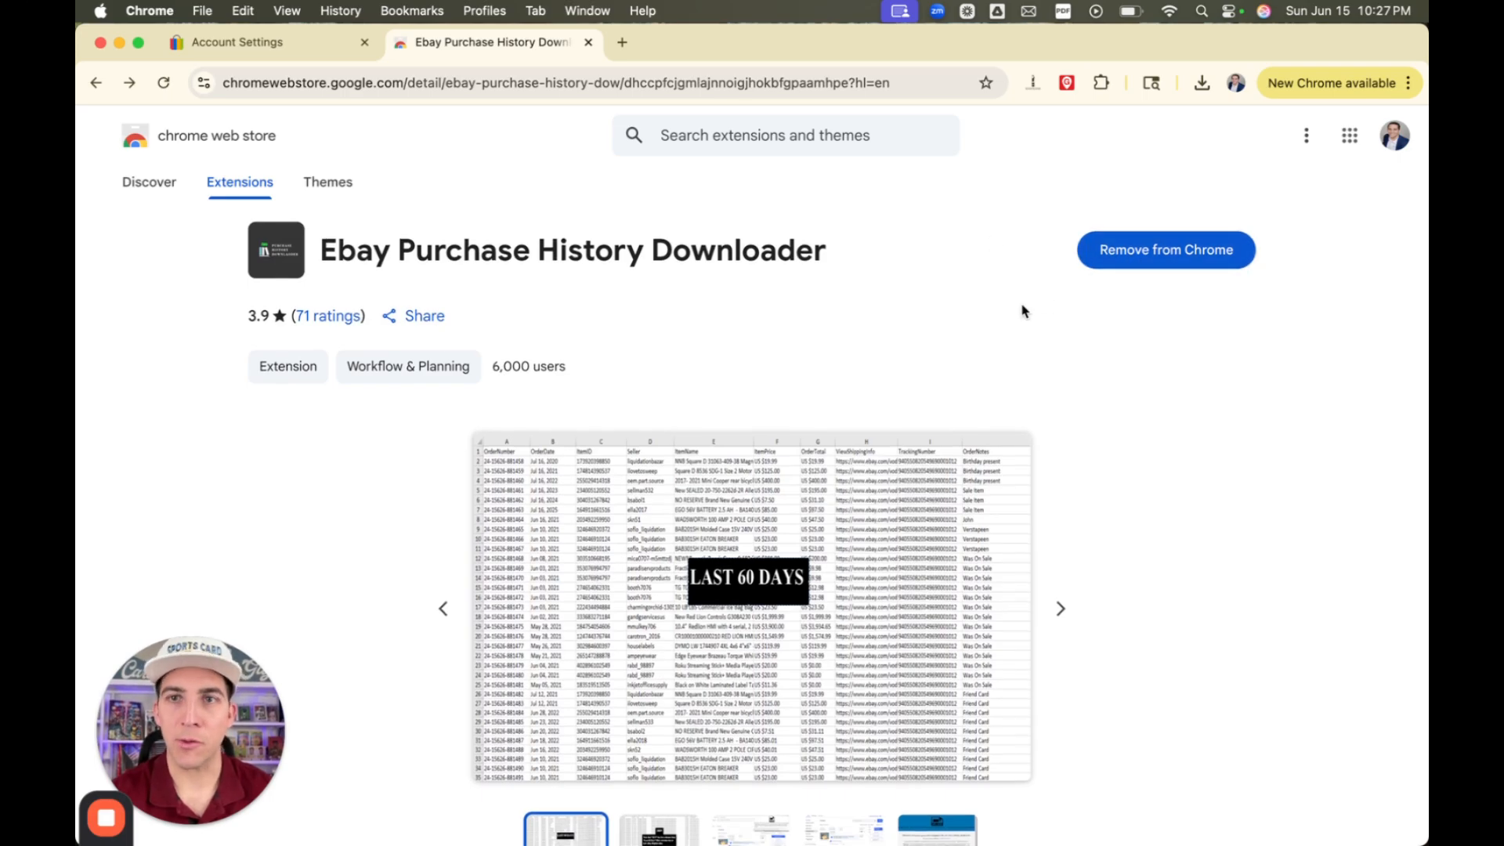
Open the Ebay Purchase History Downloader extension and inspect the available start years.
{"action": "left_click", "coordinate": [1034, 84]}
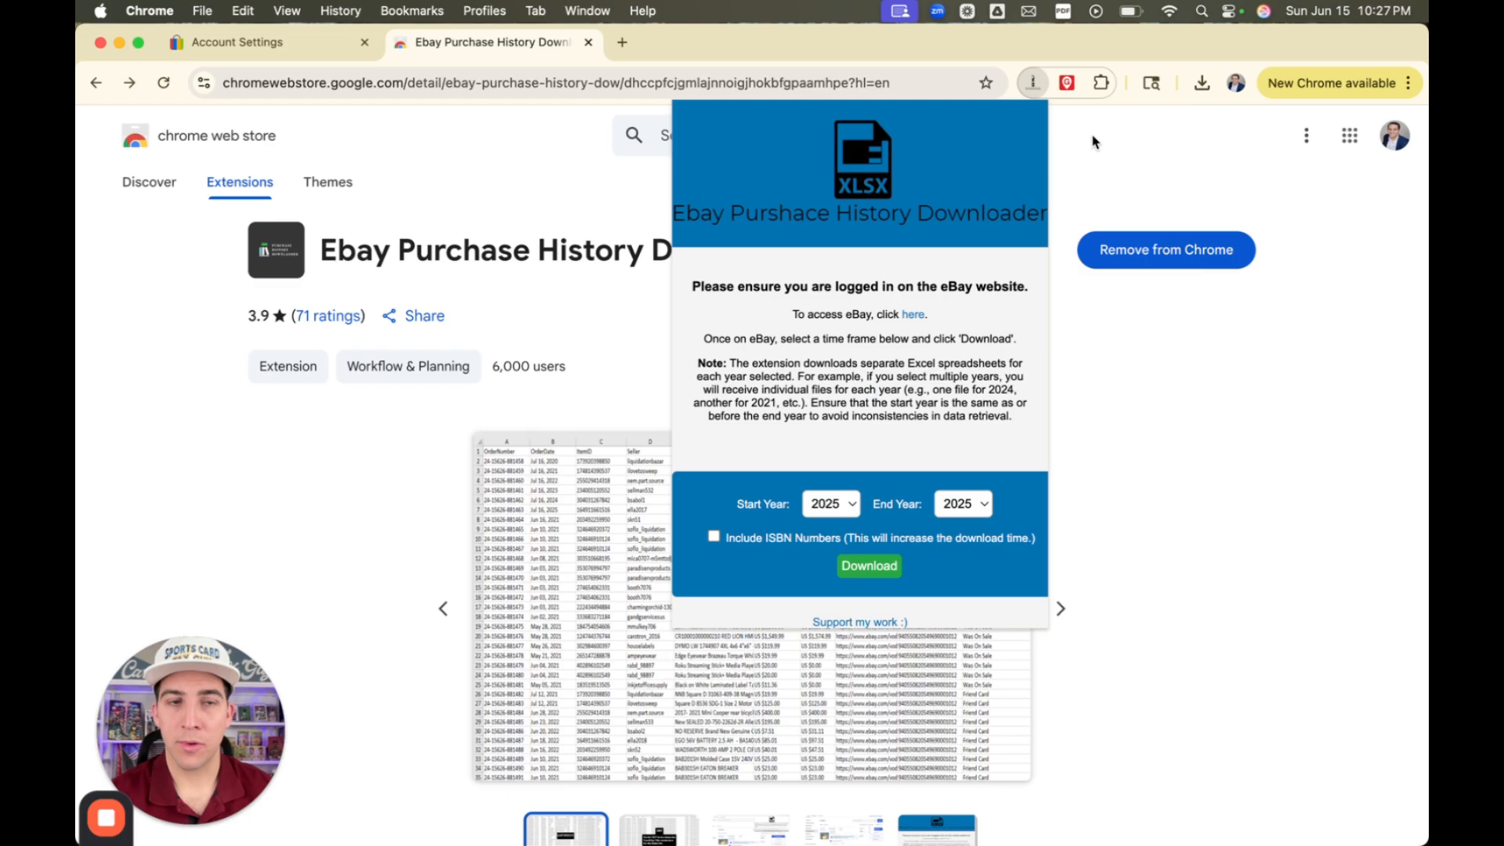
{"action": "left_click", "coordinate": [1100, 83]}
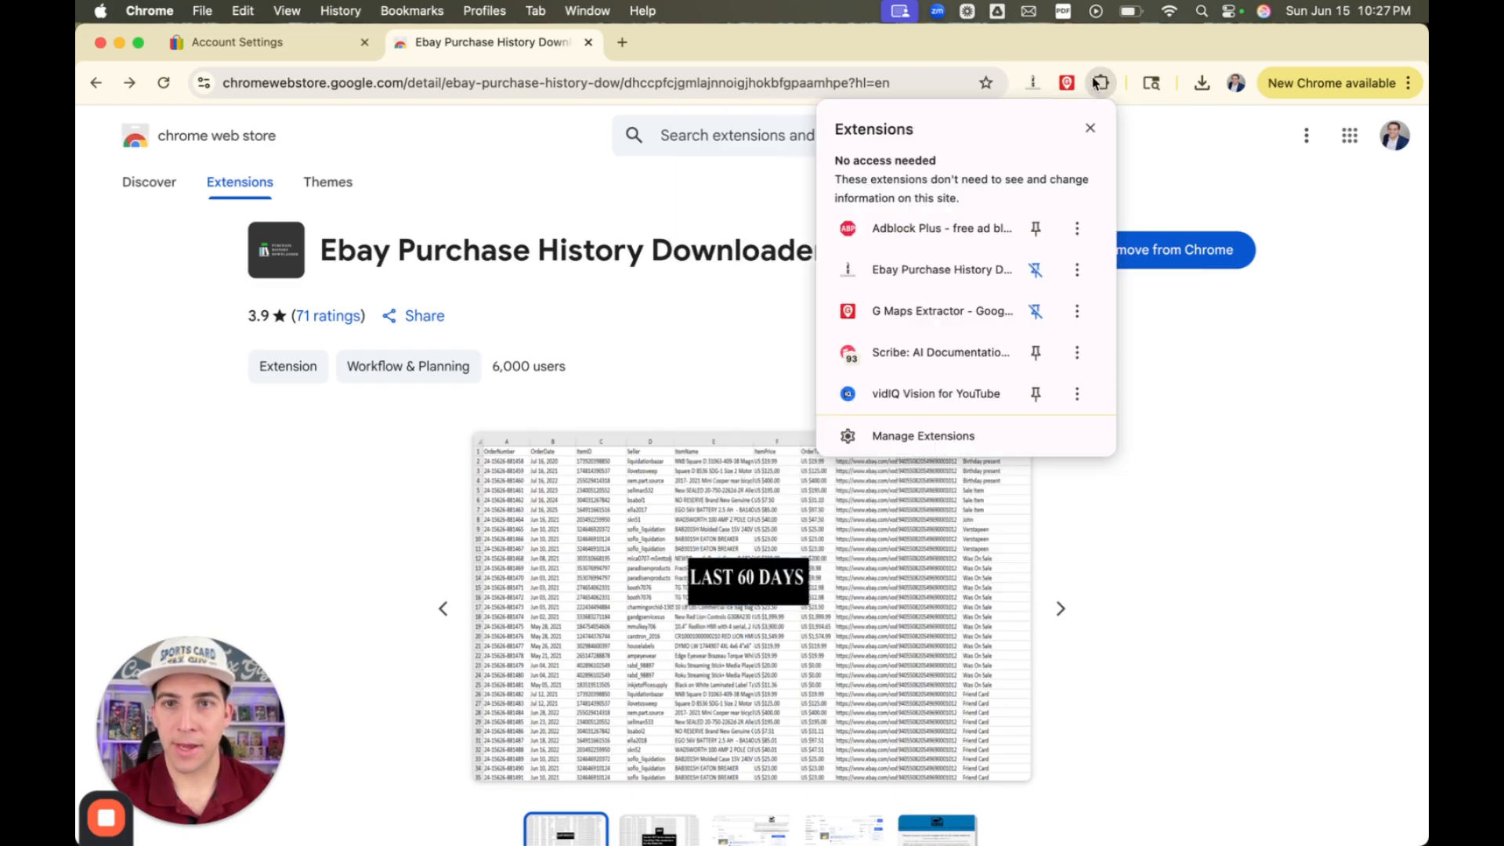
{"action": "left_click", "coordinate": [1152, 135]}
{"action": "left_click", "coordinate": [1034, 83]}
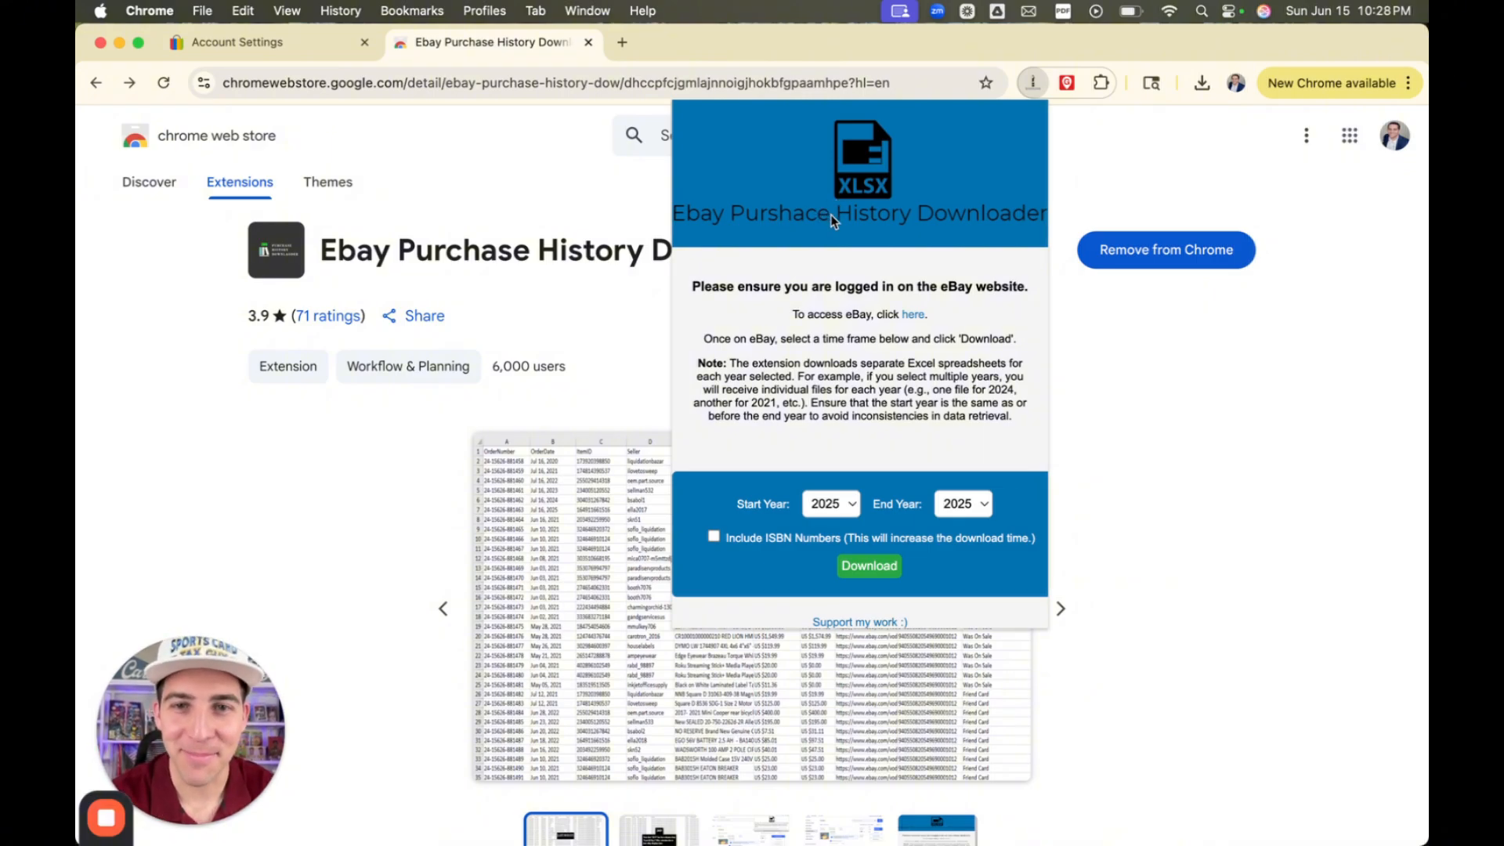
{"action": "left_click", "coordinate": [830, 503]}
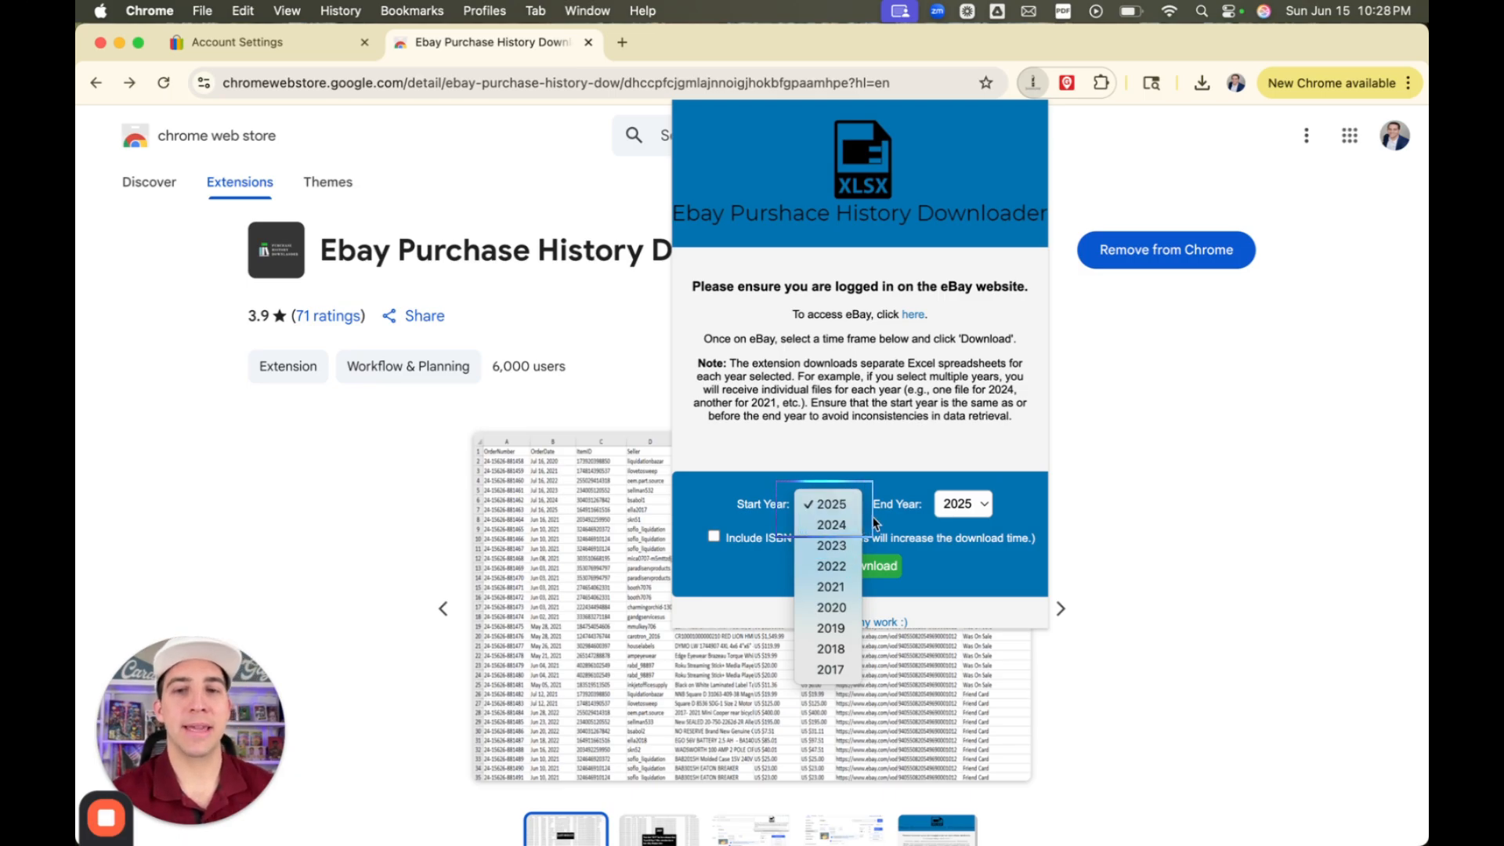
{"action": "left_click", "coordinate": [899, 471]}
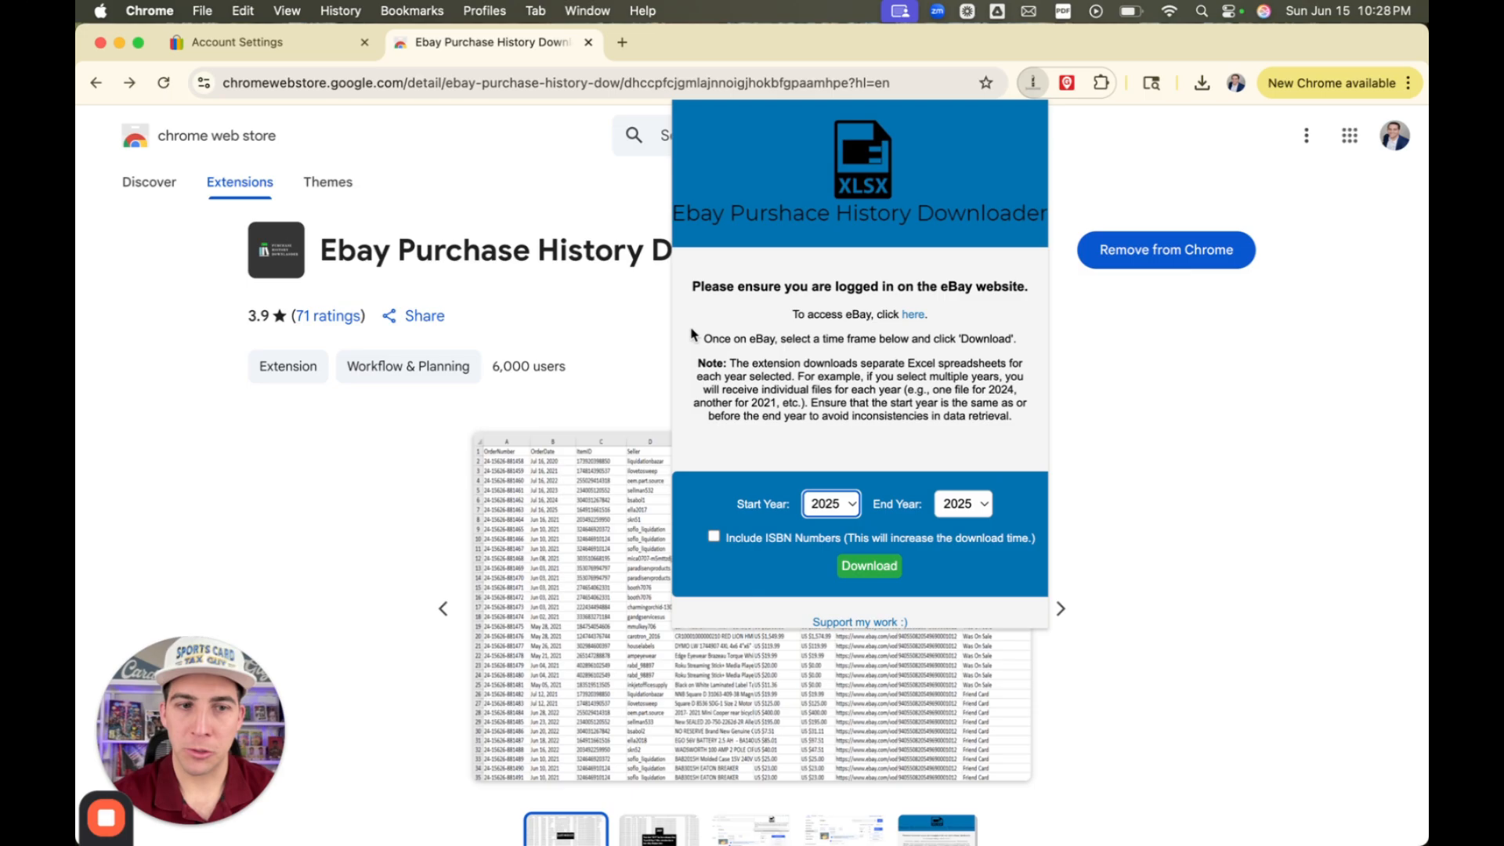
From the signed-in eBay account page, download the 2025 purchase history with the Ebay Purchase History Downloader extension.
{"action": "left_click", "coordinate": [262, 51]}
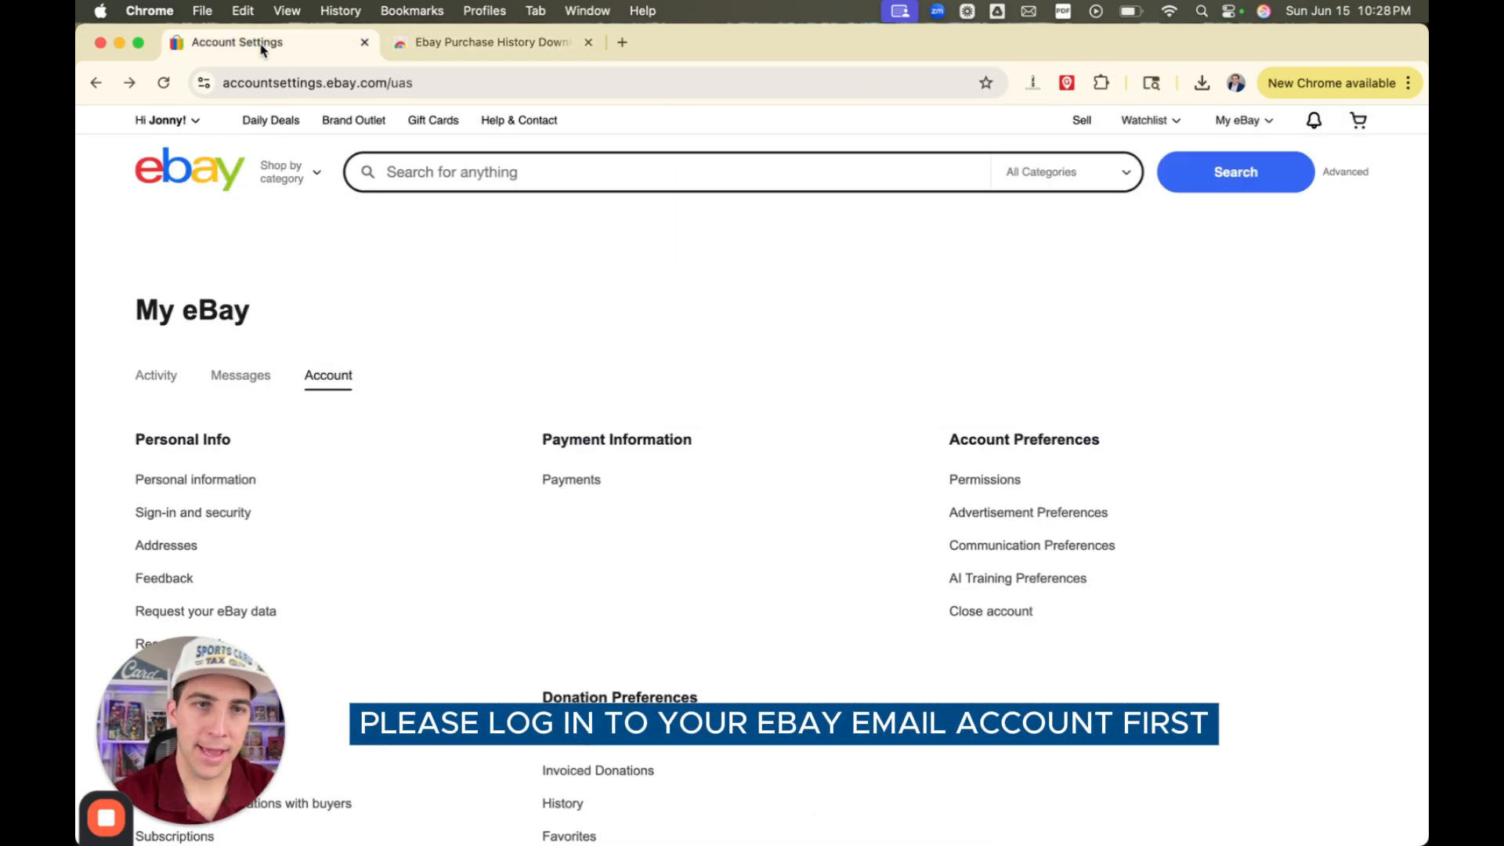
{"action": "left_click", "coordinate": [1031, 82]}
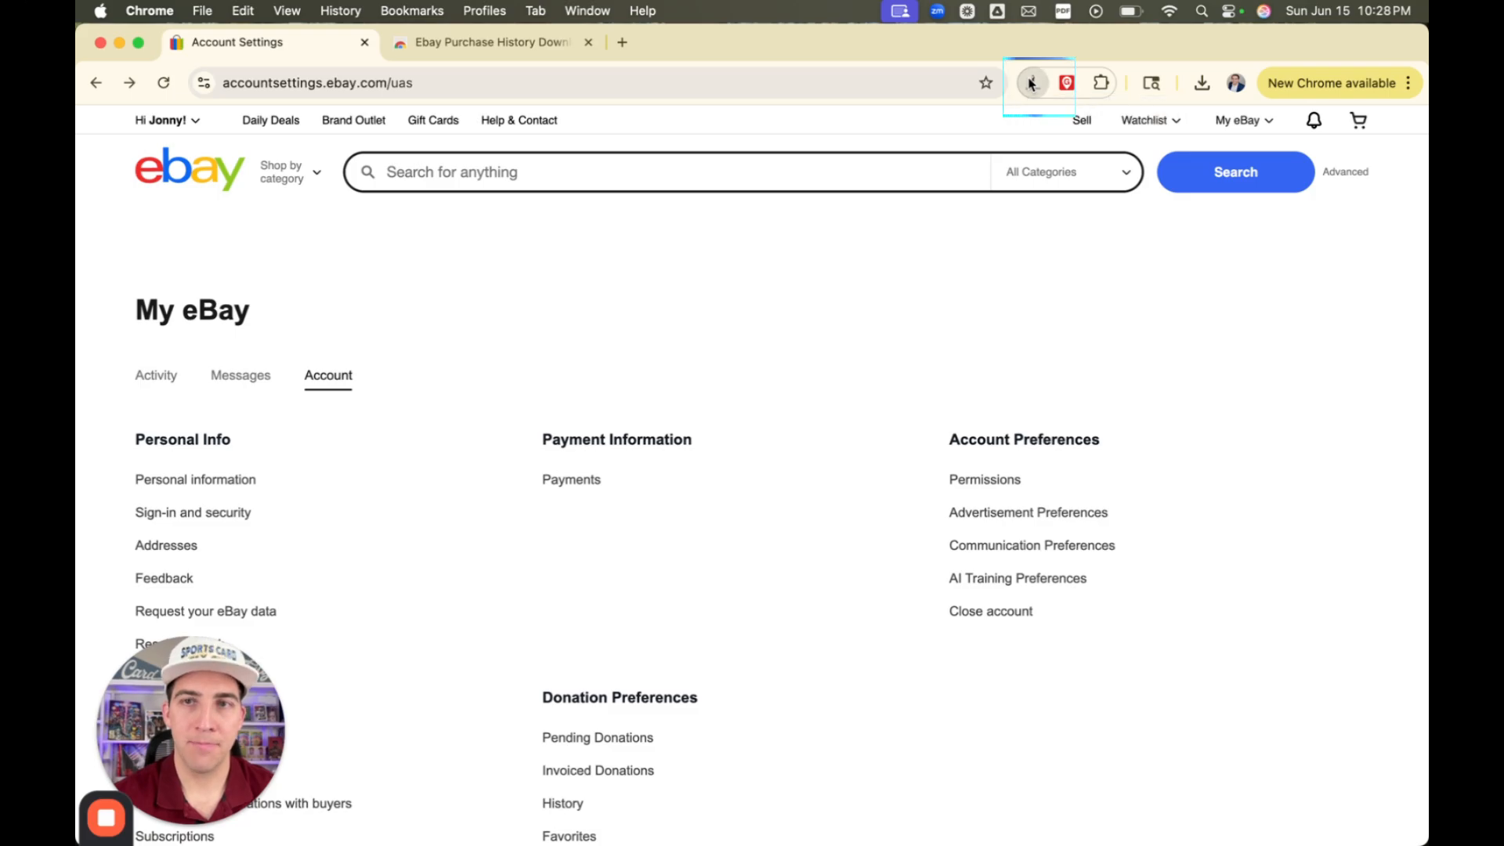
{"action": "left_click", "coordinate": [866, 572]}
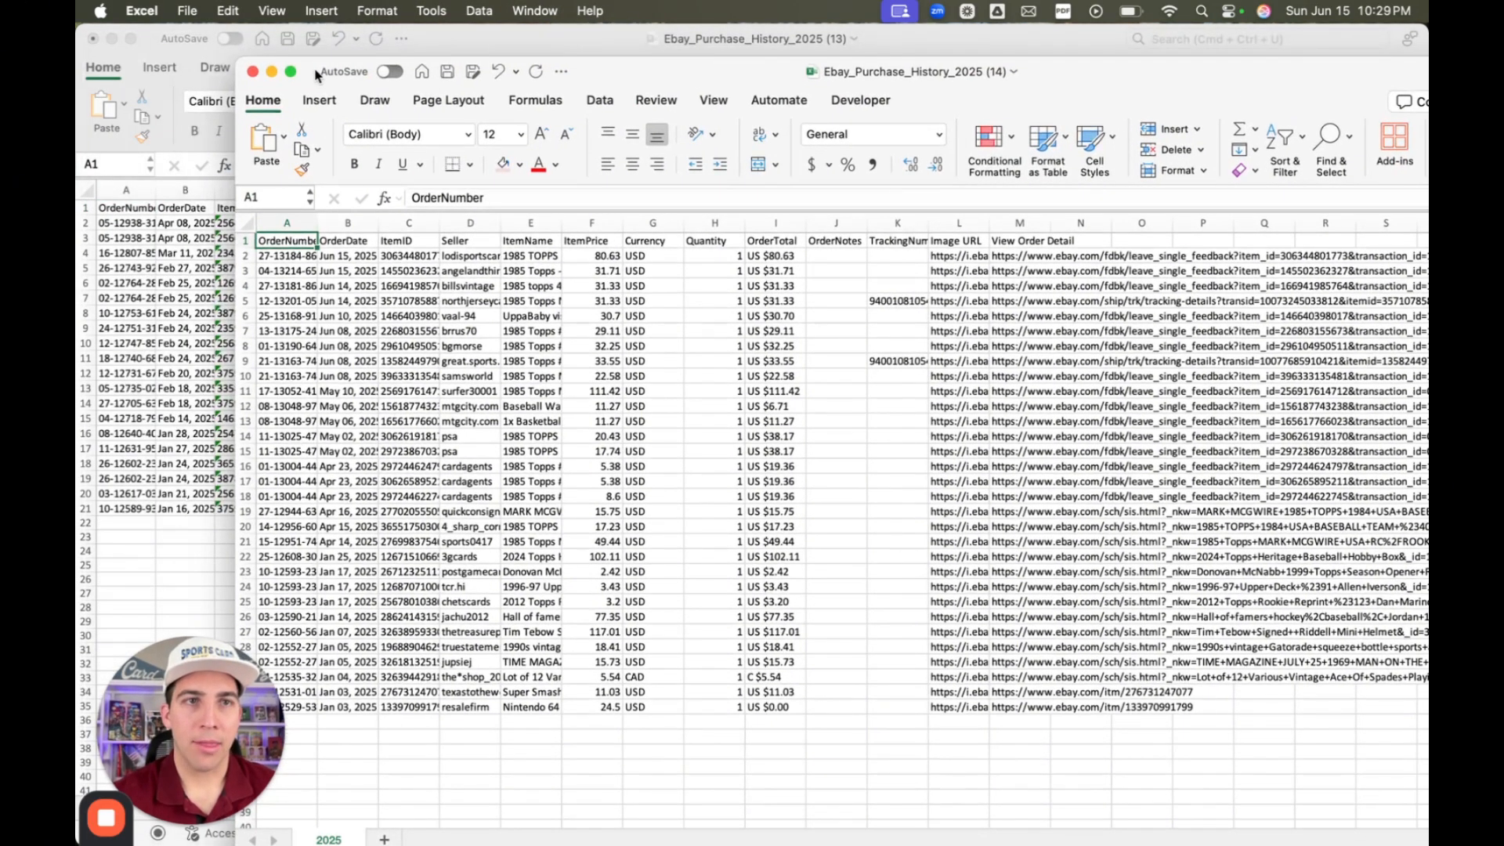
In Excel, close the Ebay_Purchase_History_2025 (14) workbook and show the My purchase history sheet of the other workbook.
{"action": "left_click", "coordinate": [252, 71]}
{"action": "left_click_drag", "start_coordinate": [245, 684], "coordinate": [613, 711]}
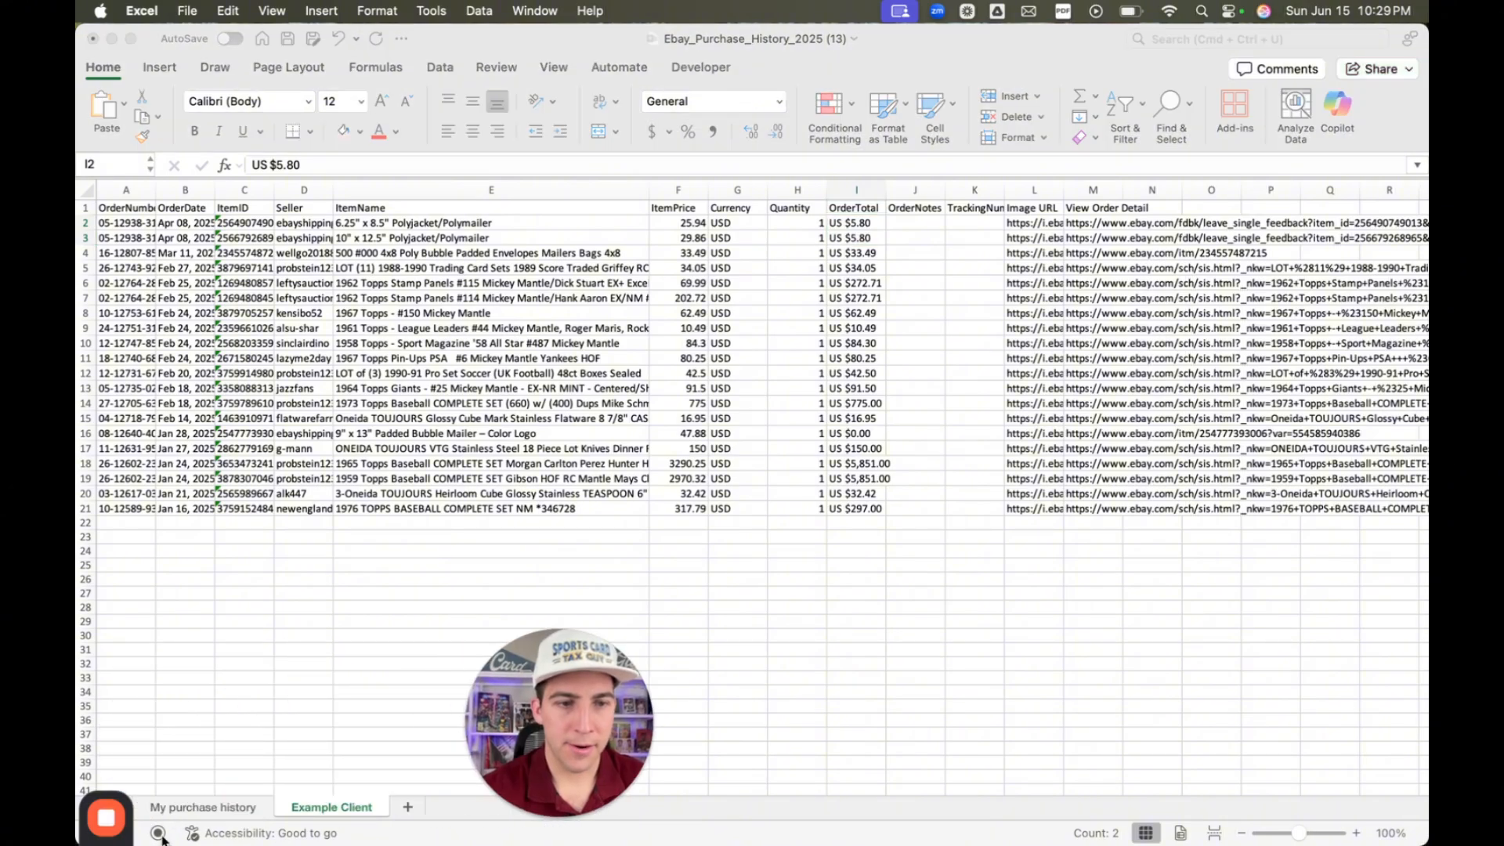
{"action": "left_click", "coordinate": [185, 808]}
Examine the ItemID and OrderTotal columns of the exported purchases.
{"action": "left_click_drag", "start_coordinate": [226, 222], "coordinate": [249, 448]}
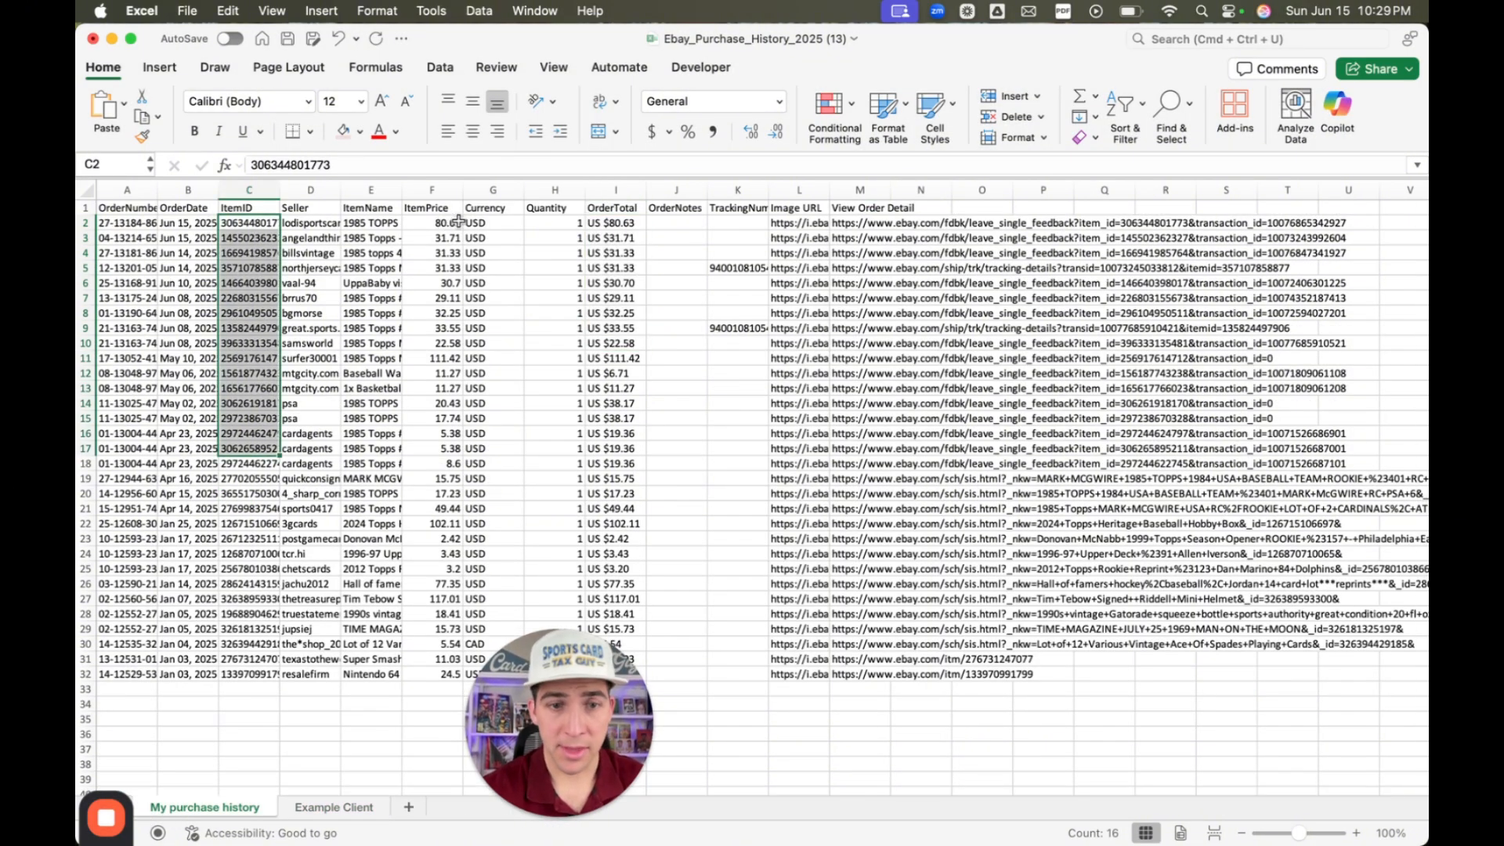
{"action": "left_click_drag", "start_coordinate": [584, 681], "coordinate": [320, 649]}
{"action": "left_click", "coordinate": [627, 188]}
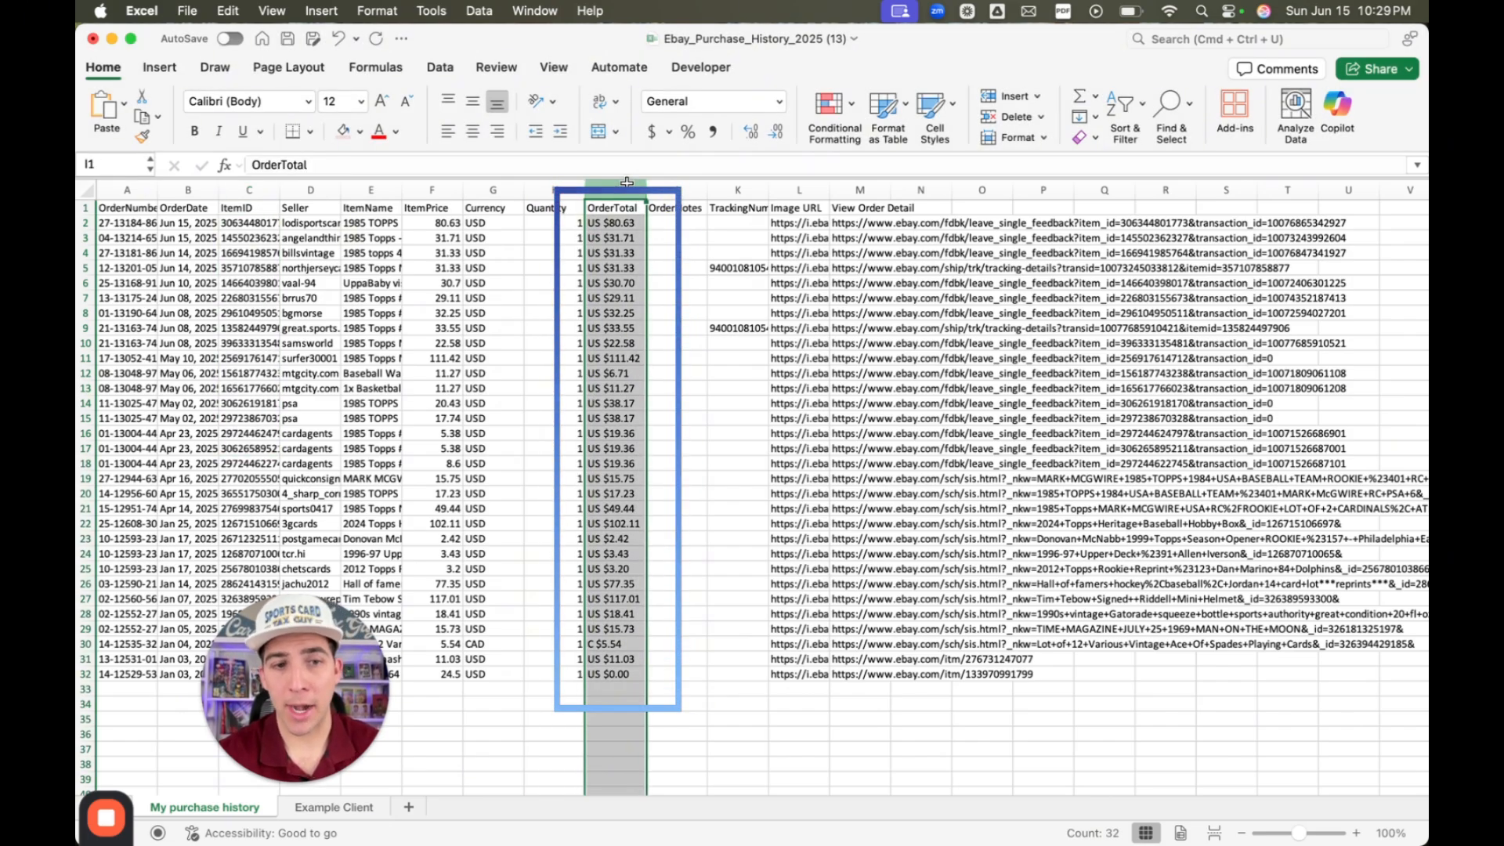
{"action": "mouse_move", "coordinate": [402, 186]}
{"action": "left_mouse_down"}
{"action": "mouse_move", "coordinate": [526, 188]}
{"action": "mouse_move", "coordinate": [410, 188]}
{"action": "left_mouse_up"}
On the Example Client sheet, widen the OrderDate column so the full dates show.
{"action": "left_click", "coordinate": [358, 813]}
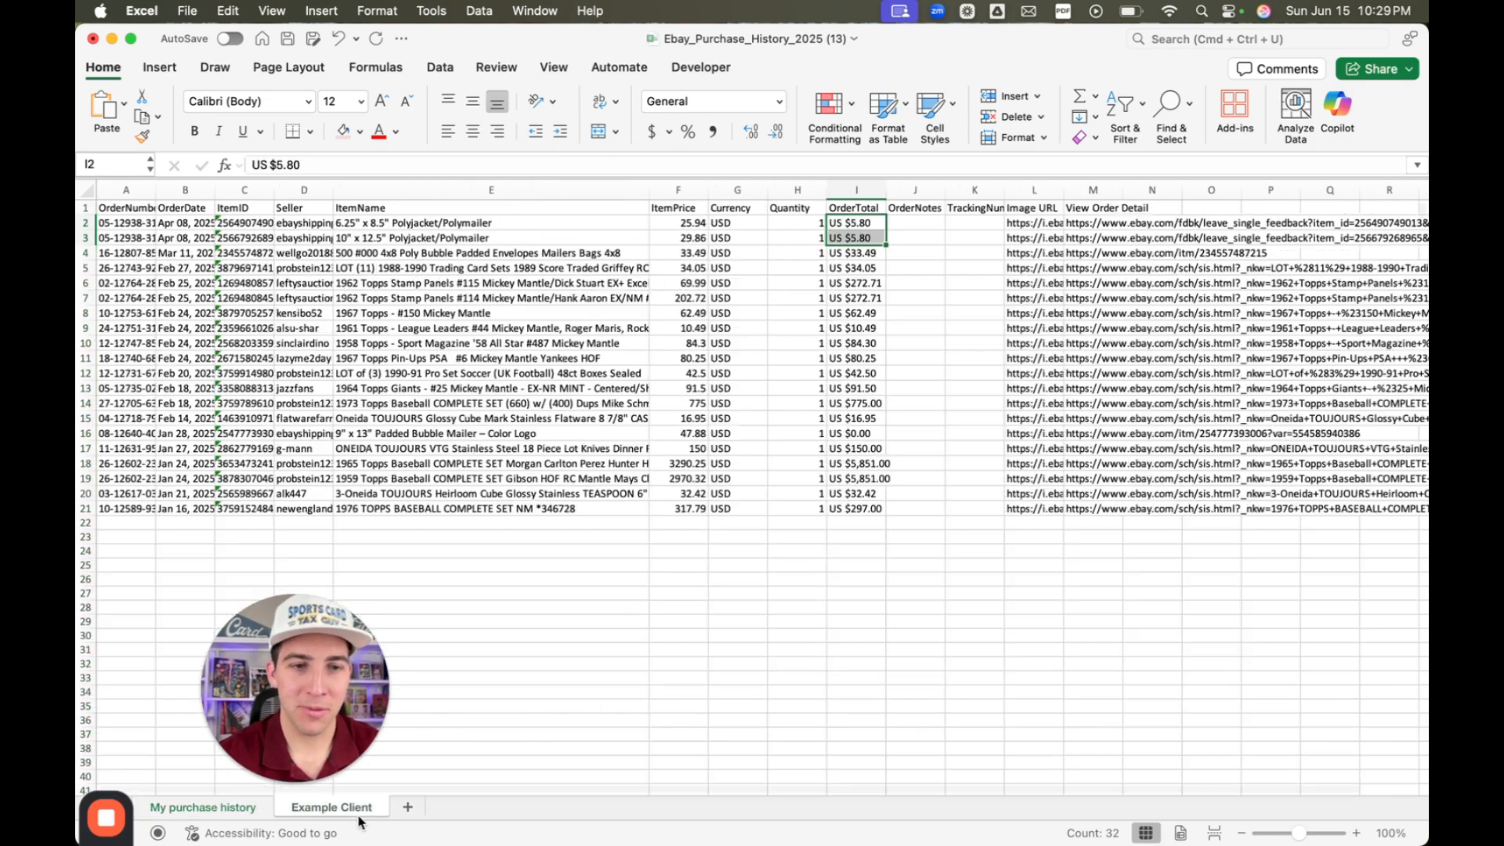
{"action": "left_click", "coordinate": [439, 186]}
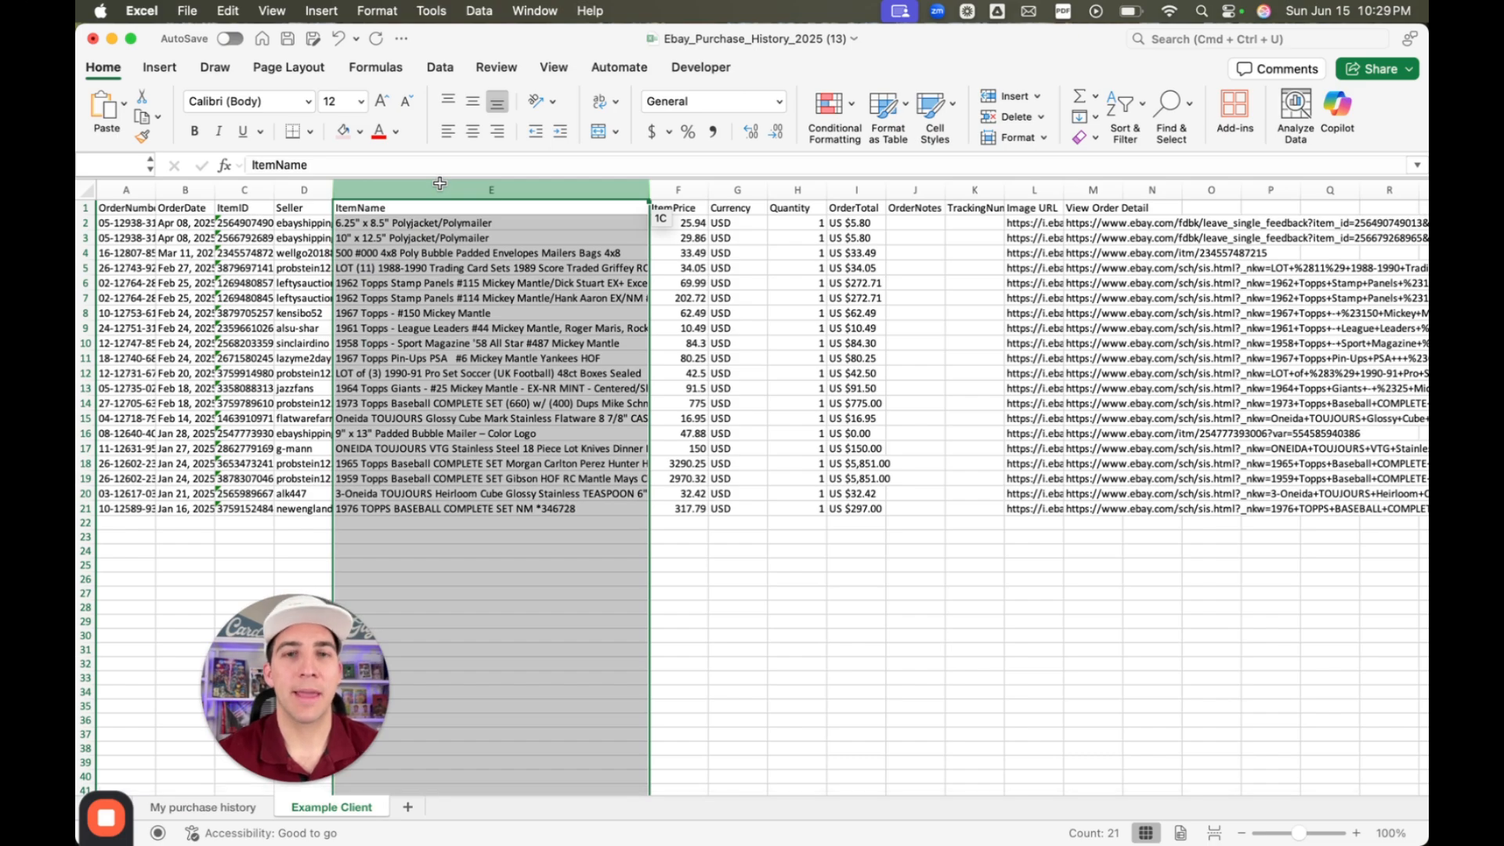
{"action": "left_click", "coordinate": [303, 252]}
{"action": "left_click_drag", "start_coordinate": [215, 190], "coordinate": [188, 373]}
{"action": "left_click", "coordinate": [181, 253]}
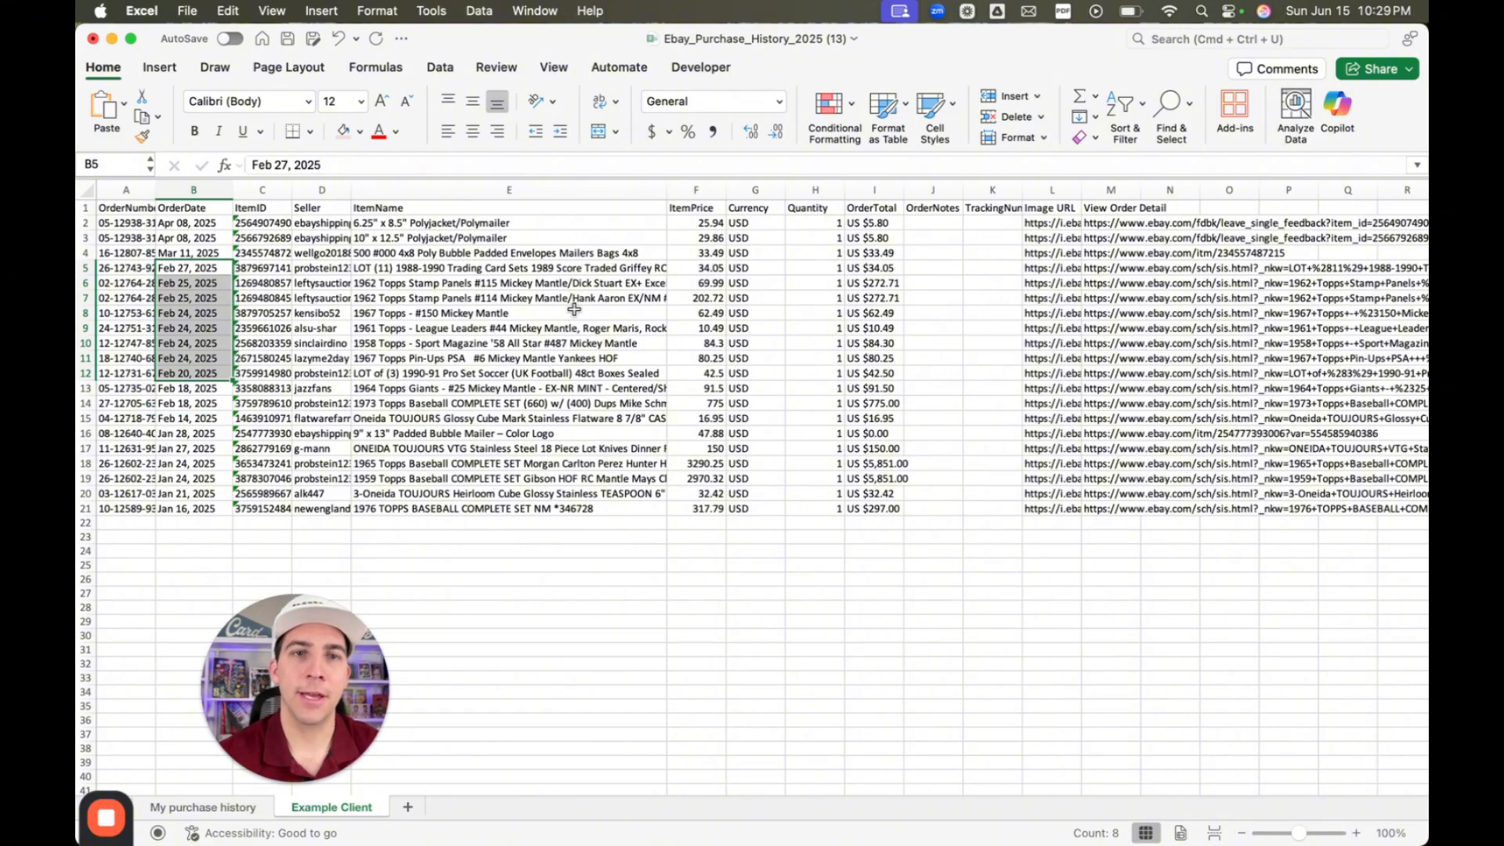
Examine the item names to tell the shipping mailers apart from the Topps card purchases.
{"action": "left_click_drag", "start_coordinate": [467, 211], "coordinate": [538, 238]}
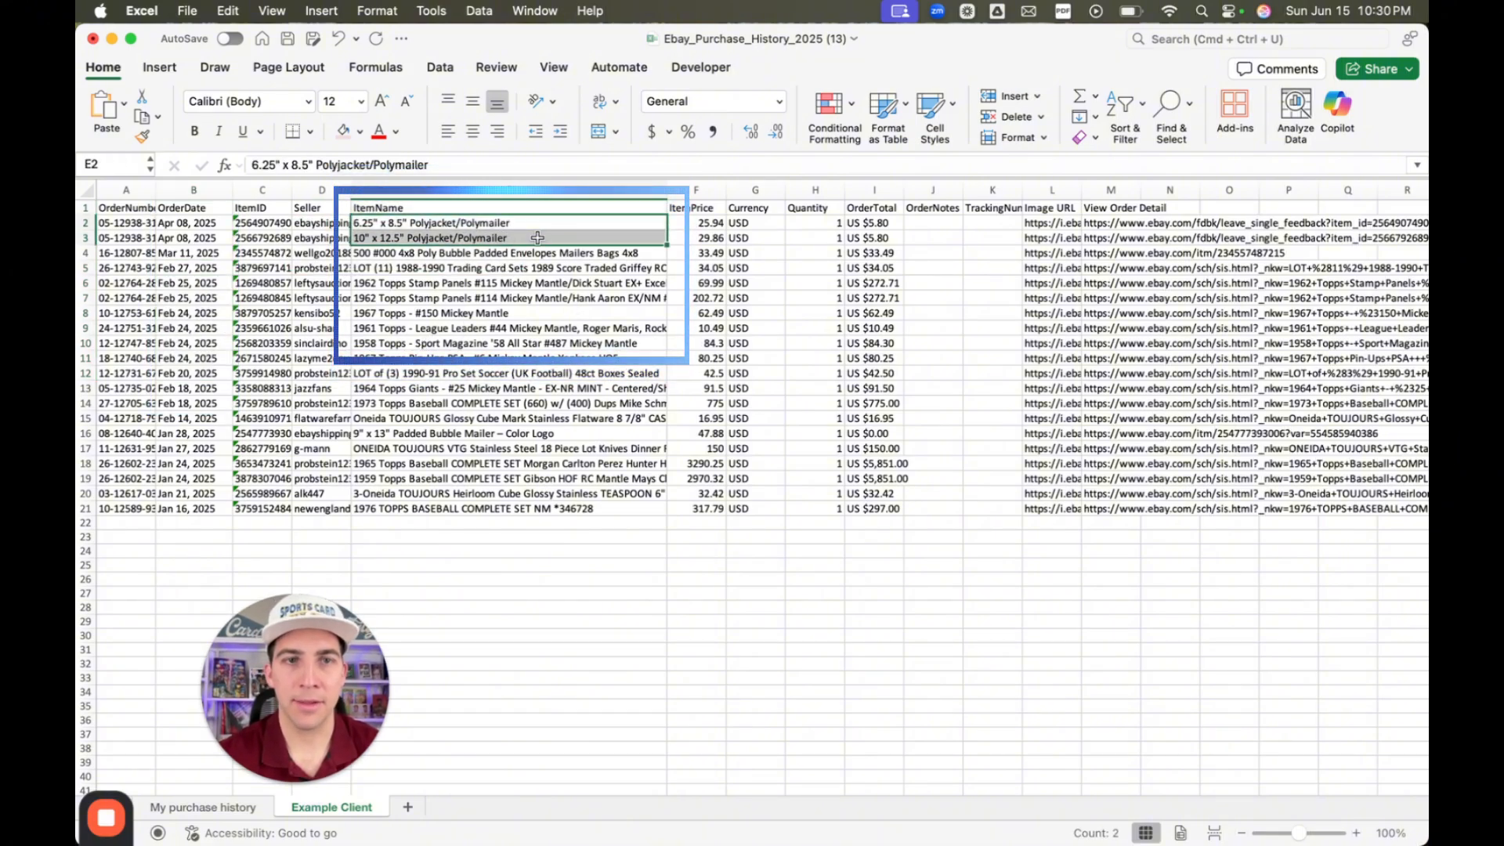
{"action": "left_click_drag", "start_coordinate": [510, 282], "coordinate": [530, 297]}
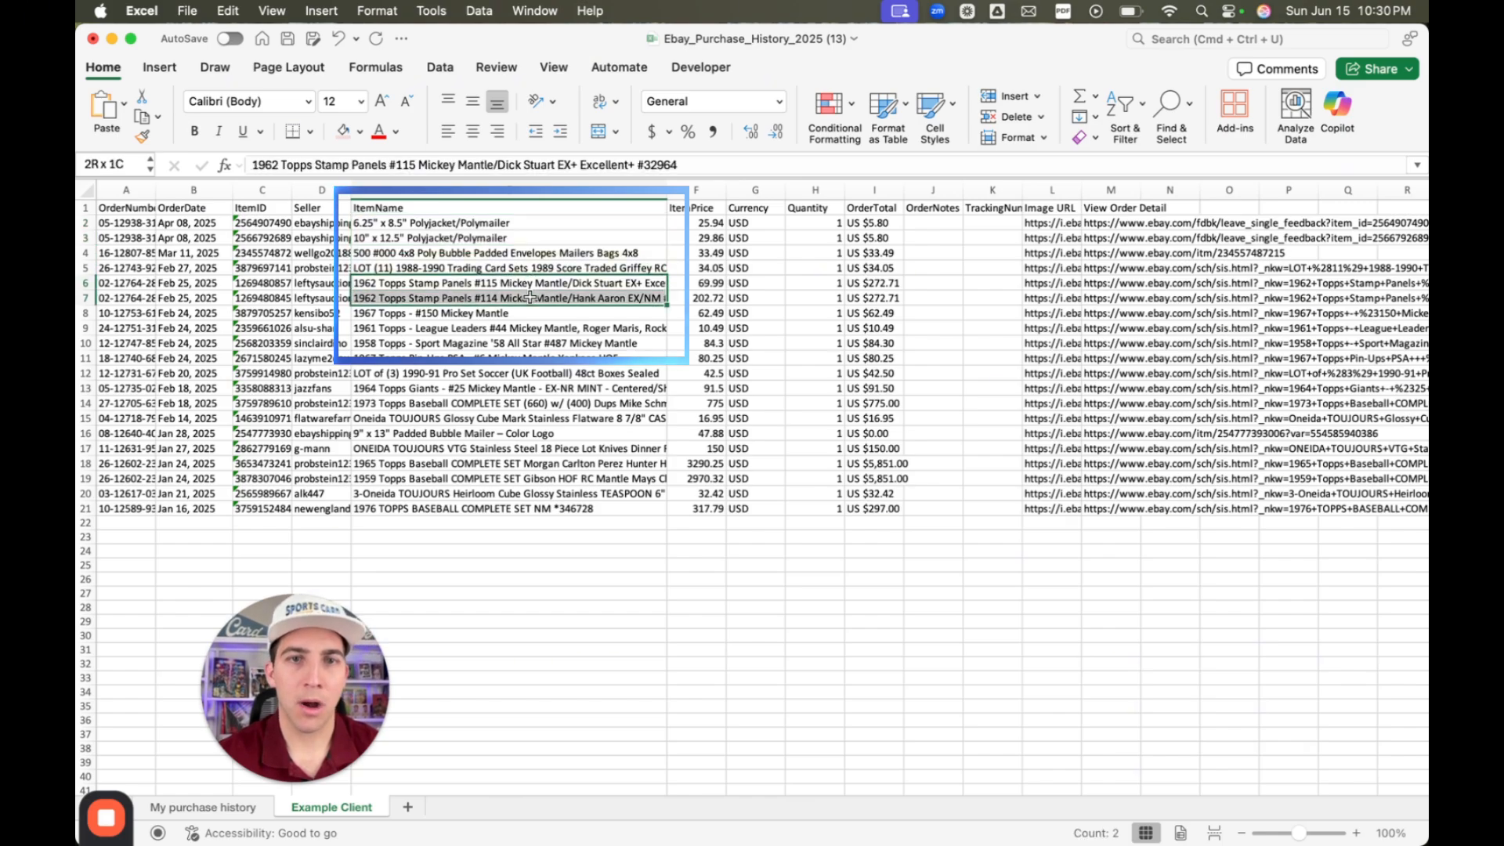
{"action": "left_click", "coordinate": [494, 329]}
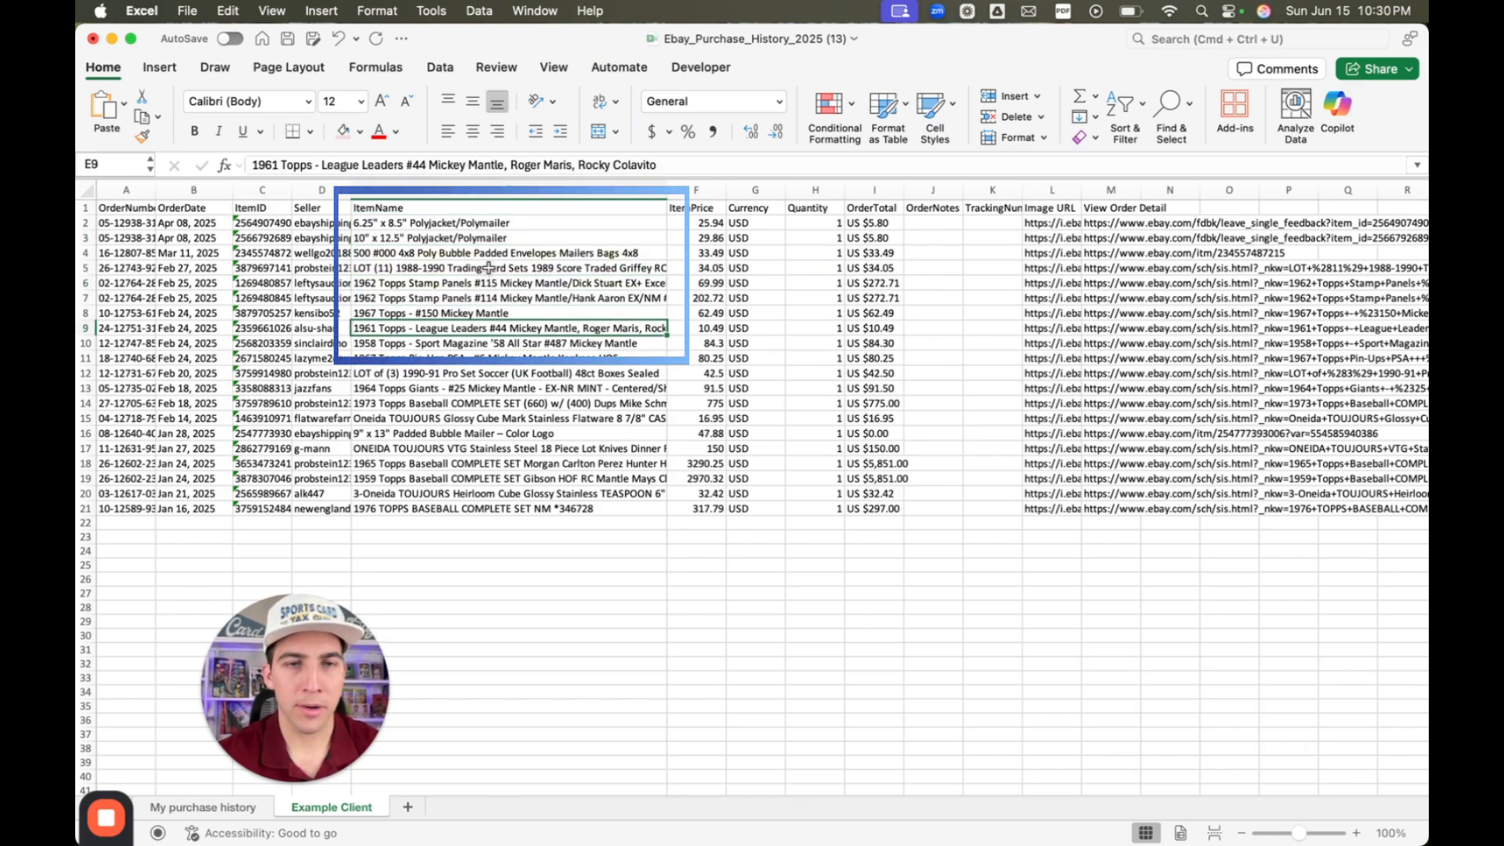
{"action": "left_click", "coordinate": [488, 254]}
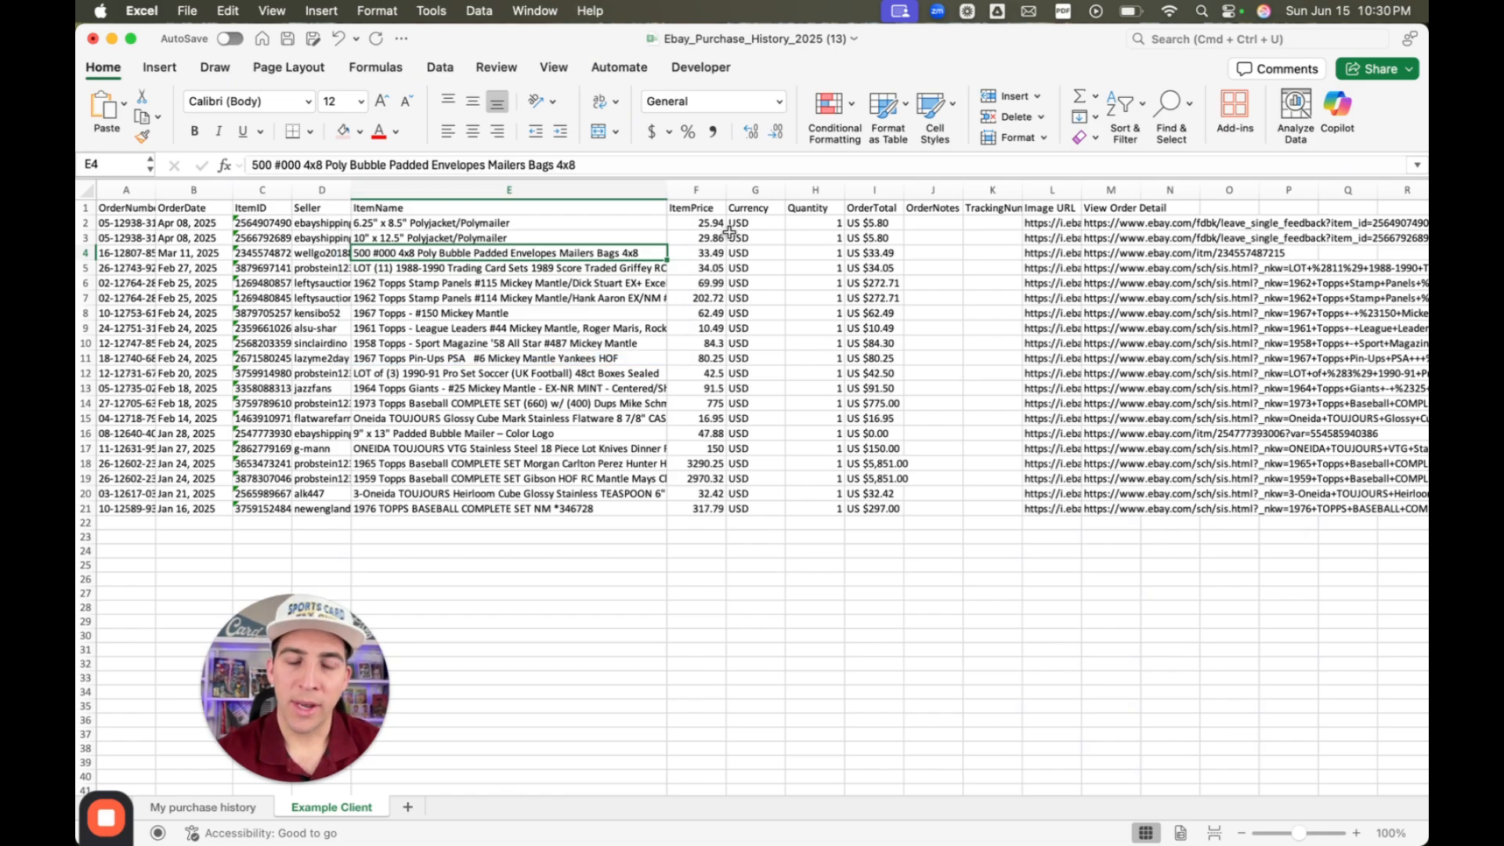
Compare the item prices with the order totals of the two Polyjacket/Polymailer rows.
{"action": "left_click_drag", "start_coordinate": [719, 222], "coordinate": [709, 237]}
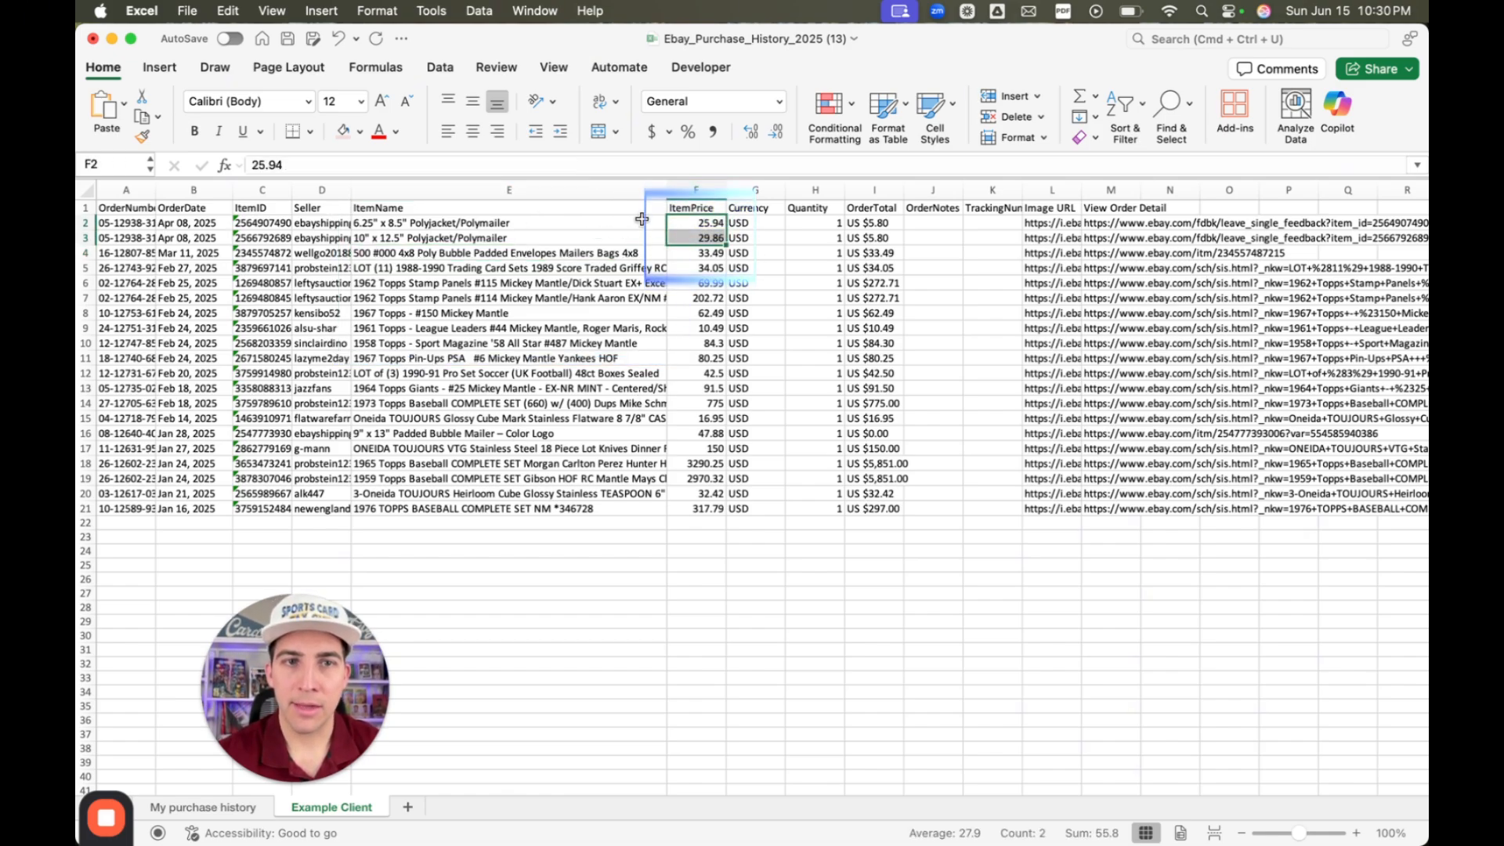
{"action": "left_click_drag", "start_coordinate": [877, 223], "coordinate": [897, 240]}
{"action": "left_click", "coordinate": [893, 190]}
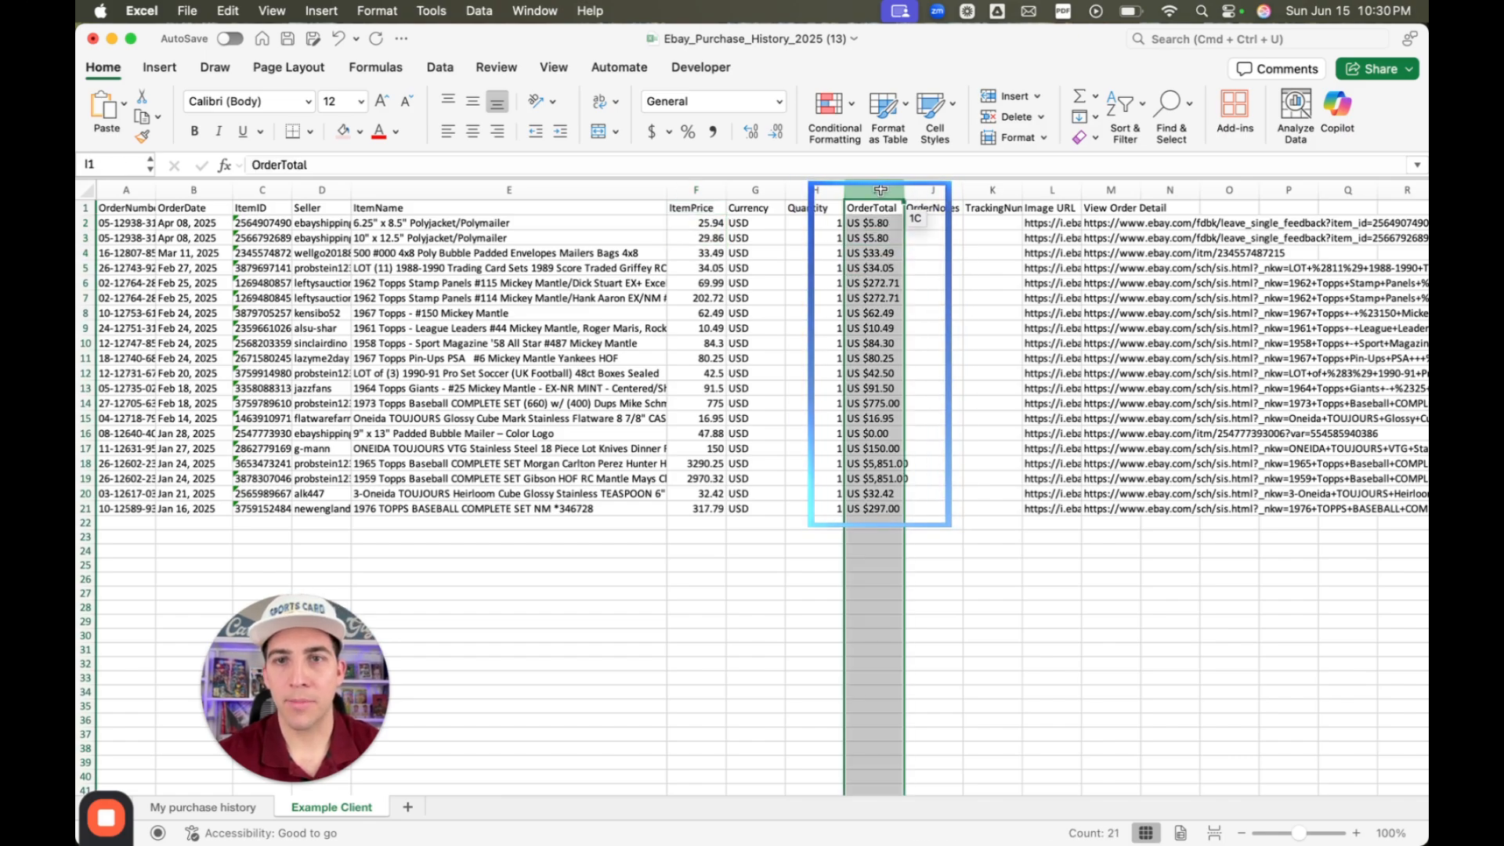
{"action": "left_click", "coordinate": [893, 238]}
{"action": "left_click_drag", "start_coordinate": [683, 224], "coordinate": [687, 238]}
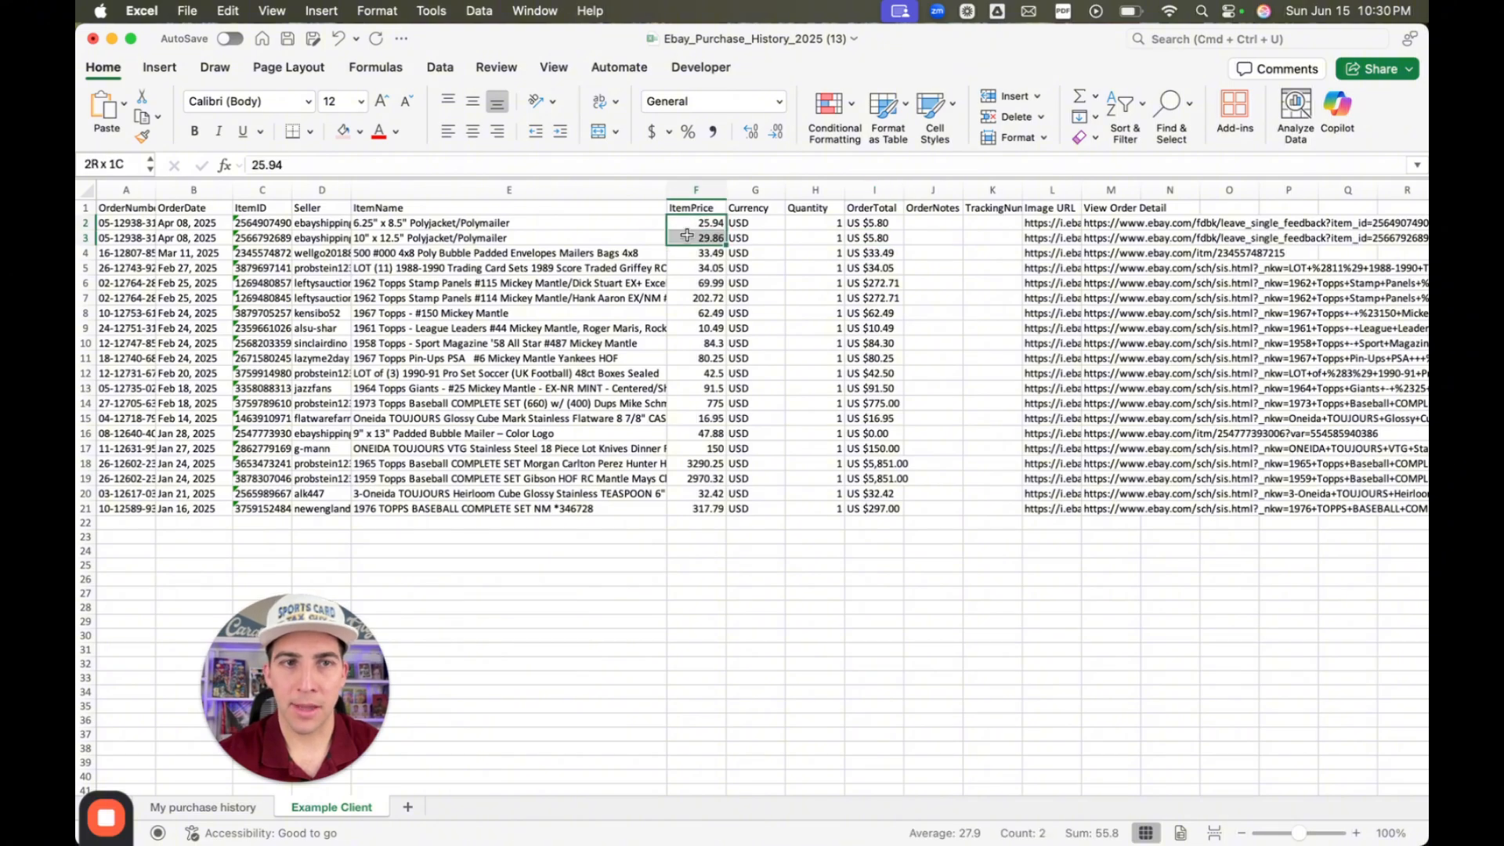
Widen the OrderNumber column to show full numbers, and compare the 1962 Topps Stamp Panels item prices with their order total.
{"action": "double_click", "coordinate": [155, 190]}
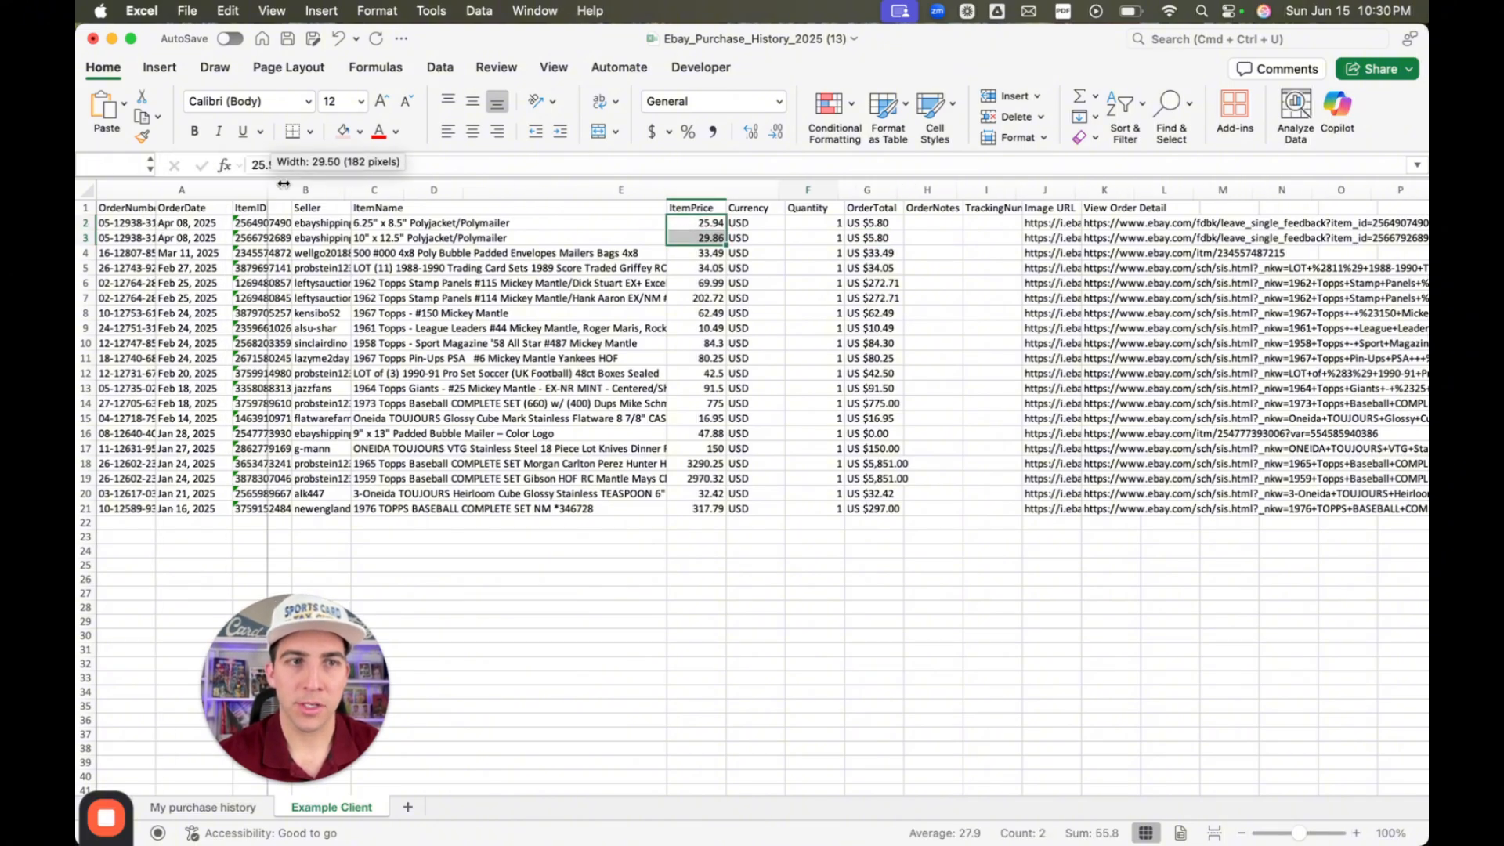
{"action": "left_click", "coordinate": [191, 225]}
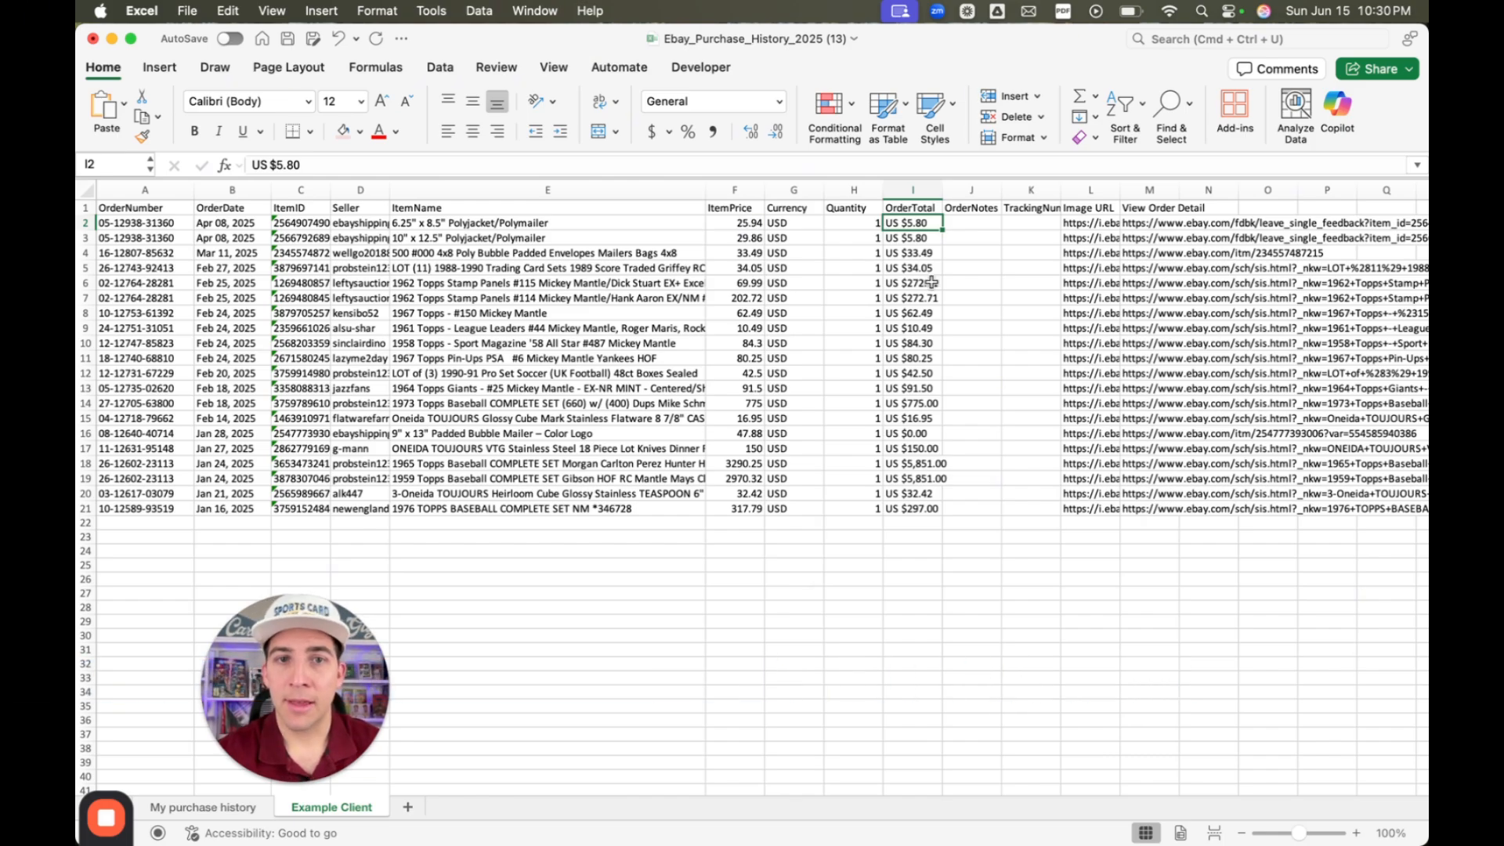
{"action": "left_click_drag", "start_coordinate": [734, 279], "coordinate": [730, 297]}
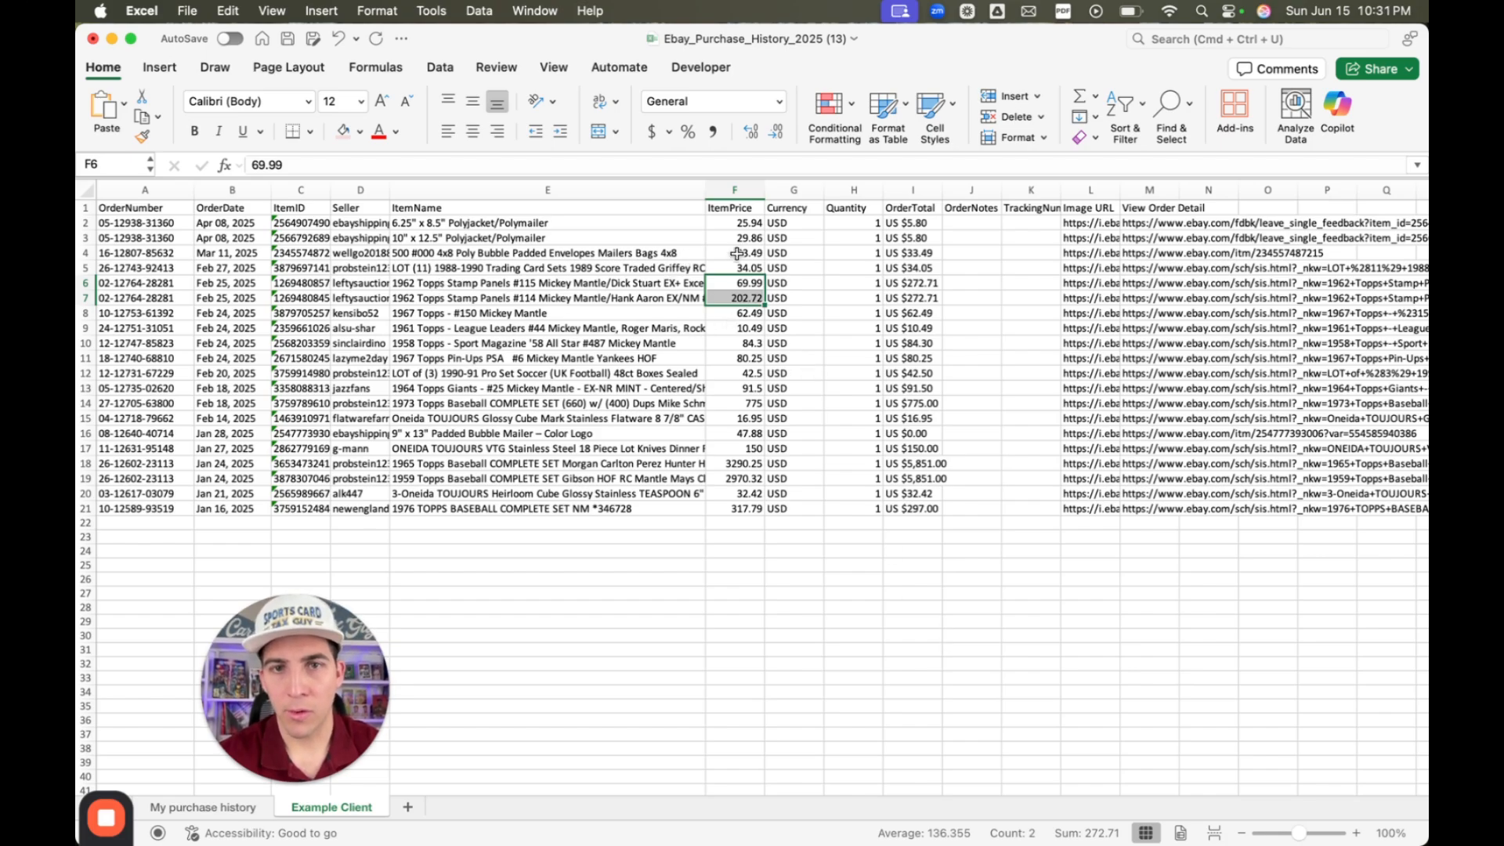
{"action": "left_click", "coordinate": [934, 282]}
{"action": "left_click", "coordinate": [959, 283]}
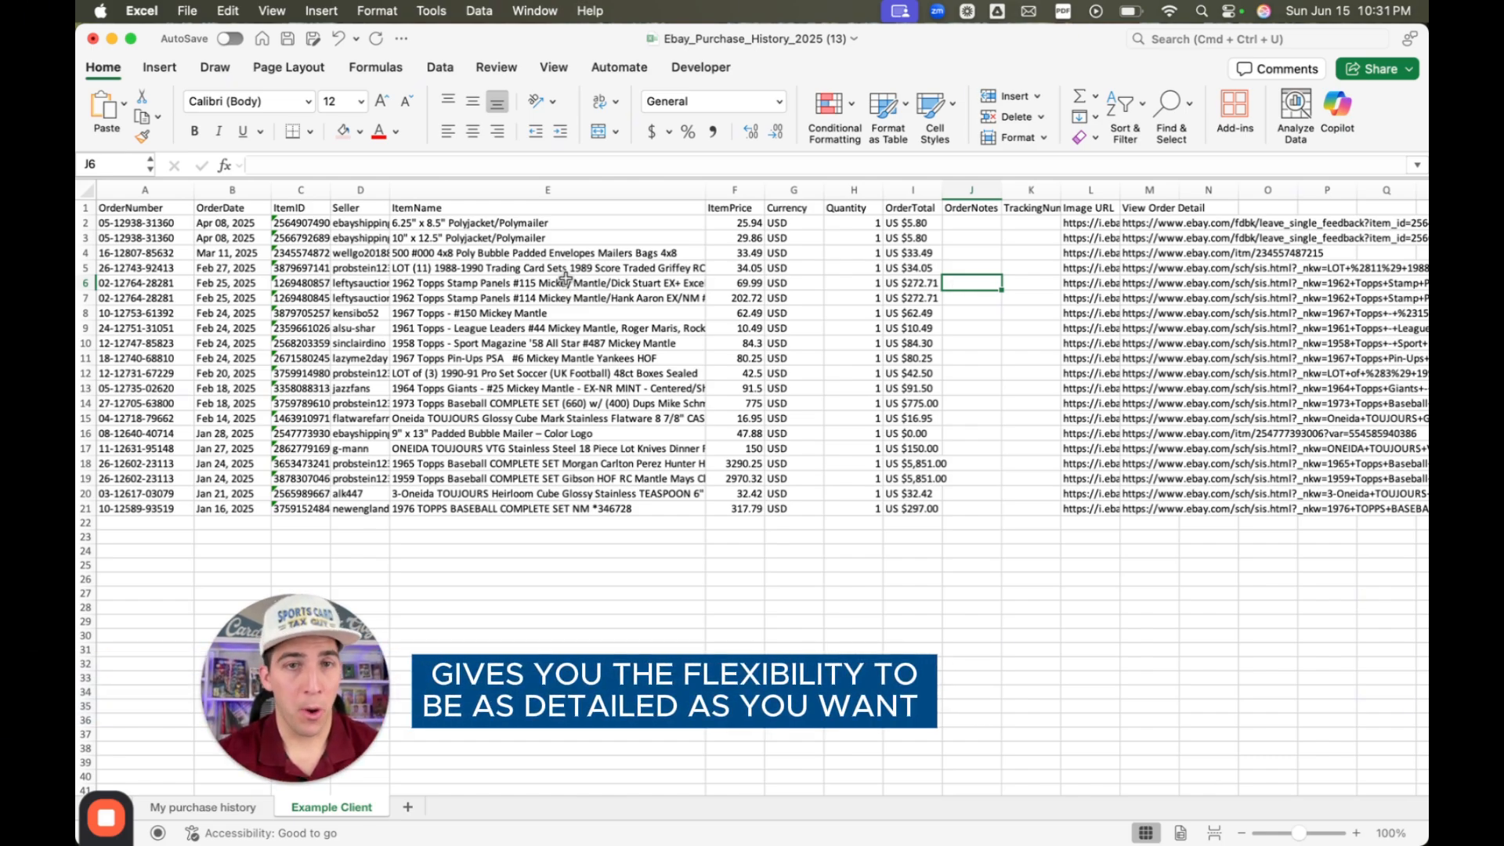
Replace the OrderNotes column heading with "QBO Category".
{"action": "left_click_drag", "start_coordinate": [564, 278], "coordinate": [565, 296]}
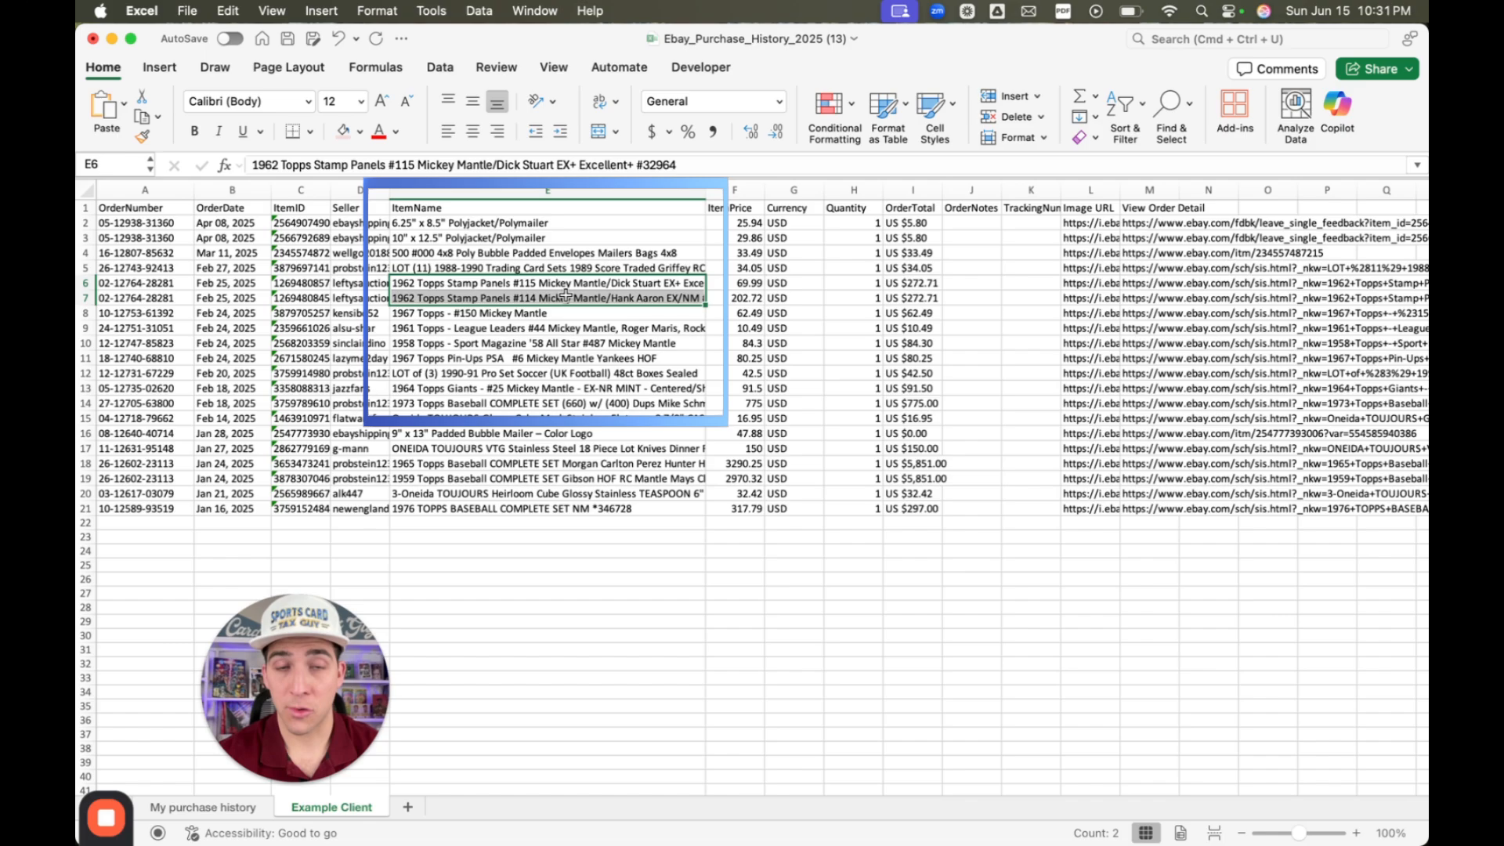
{"action": "left_click", "coordinate": [970, 194]}
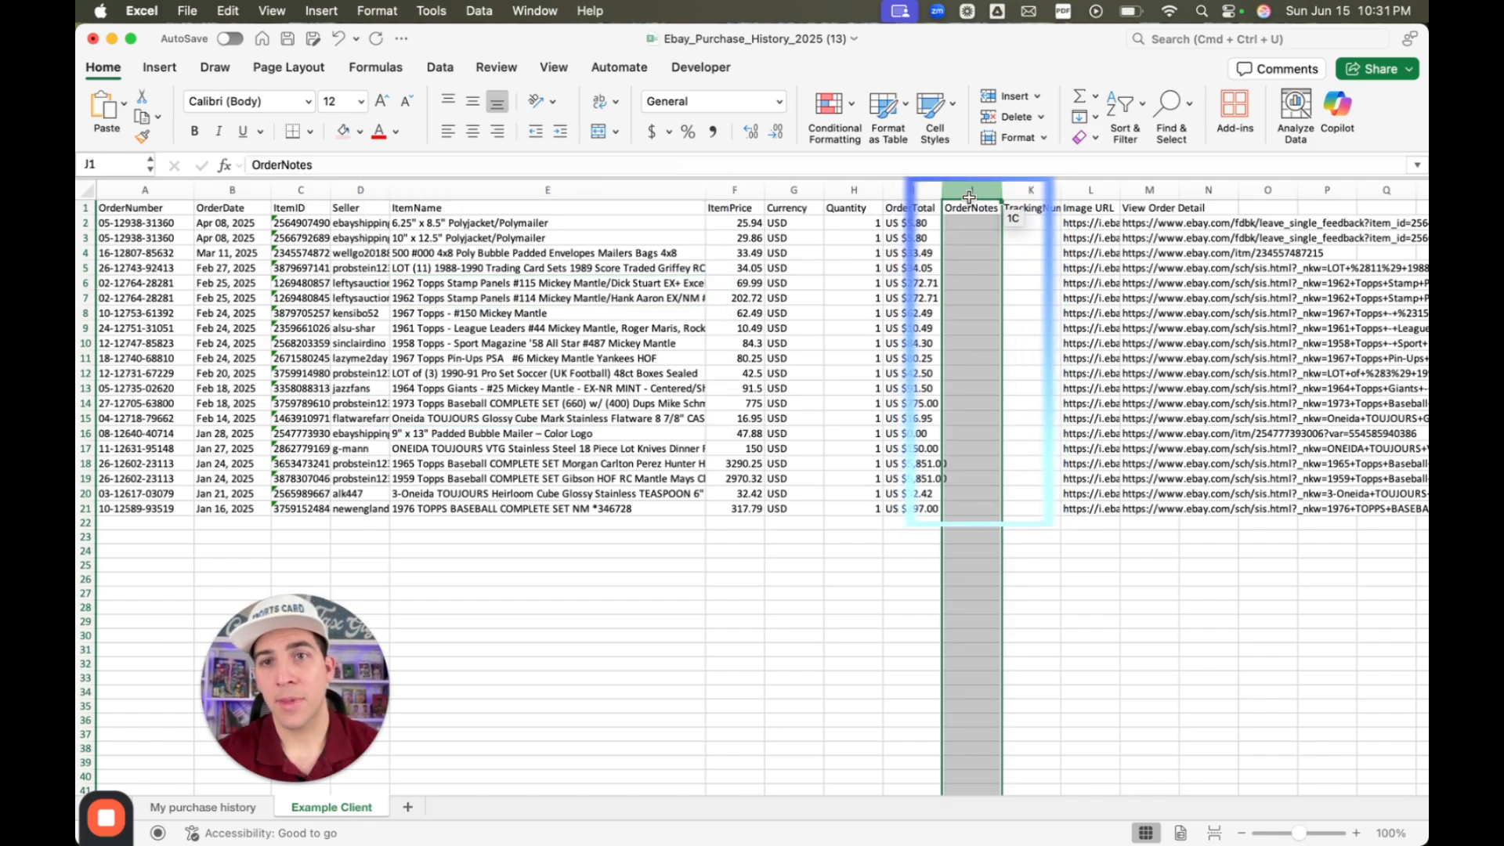
{"action": "left_click", "coordinate": [970, 206]}
{"action": "type", "text": "QBO"}
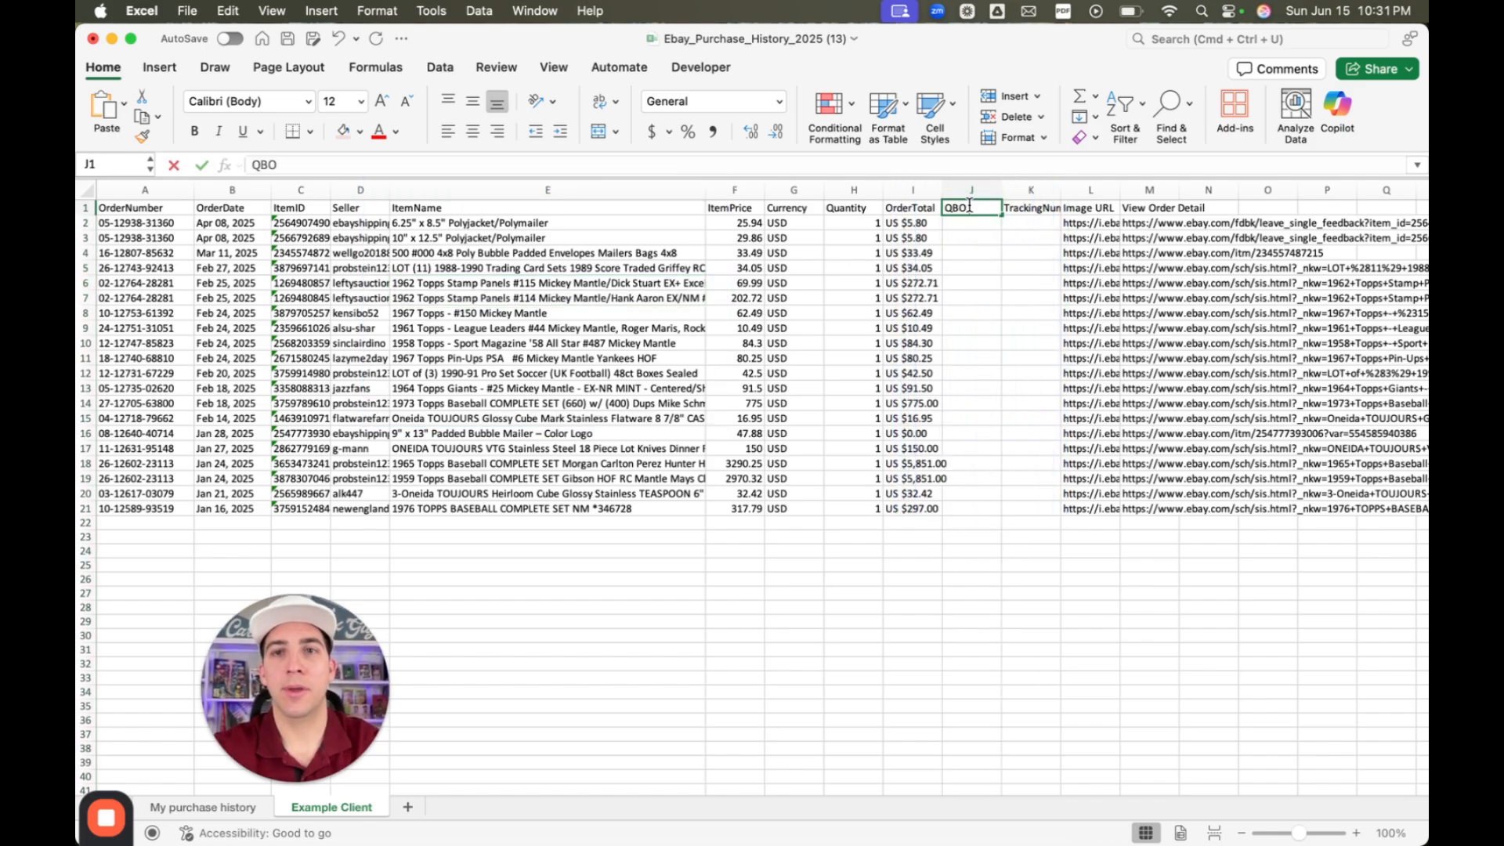
{"action": "type", "text": " Category"}
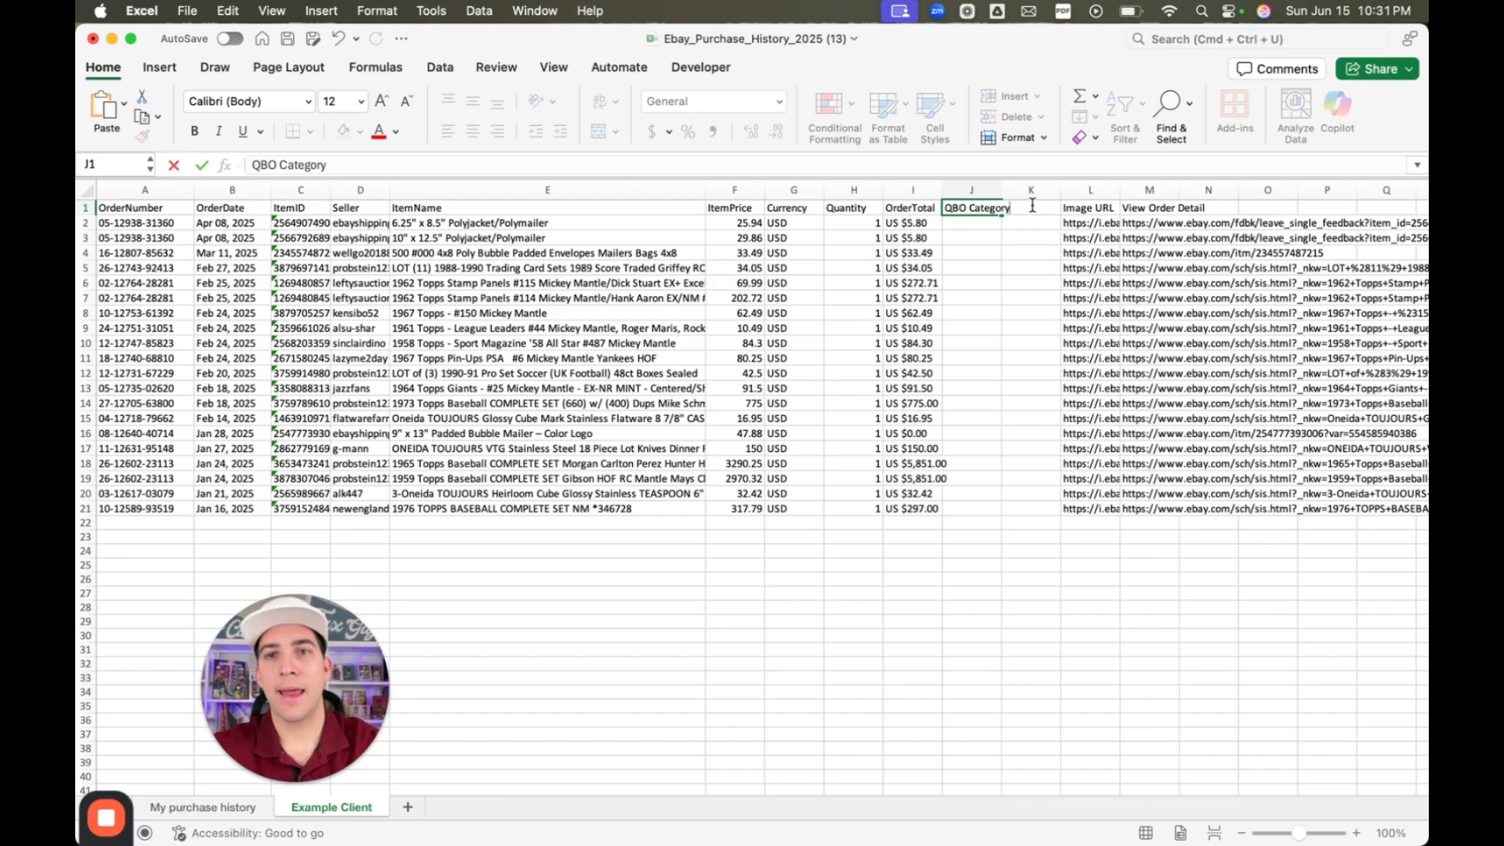
{"action": "key", "text": "Return"}
Enter "cards" as the QBO Category of the 1962 Topps Stamp Panels #115 purchase in row 6.
{"action": "left_click_drag", "start_coordinate": [537, 285], "coordinate": [540, 299]}
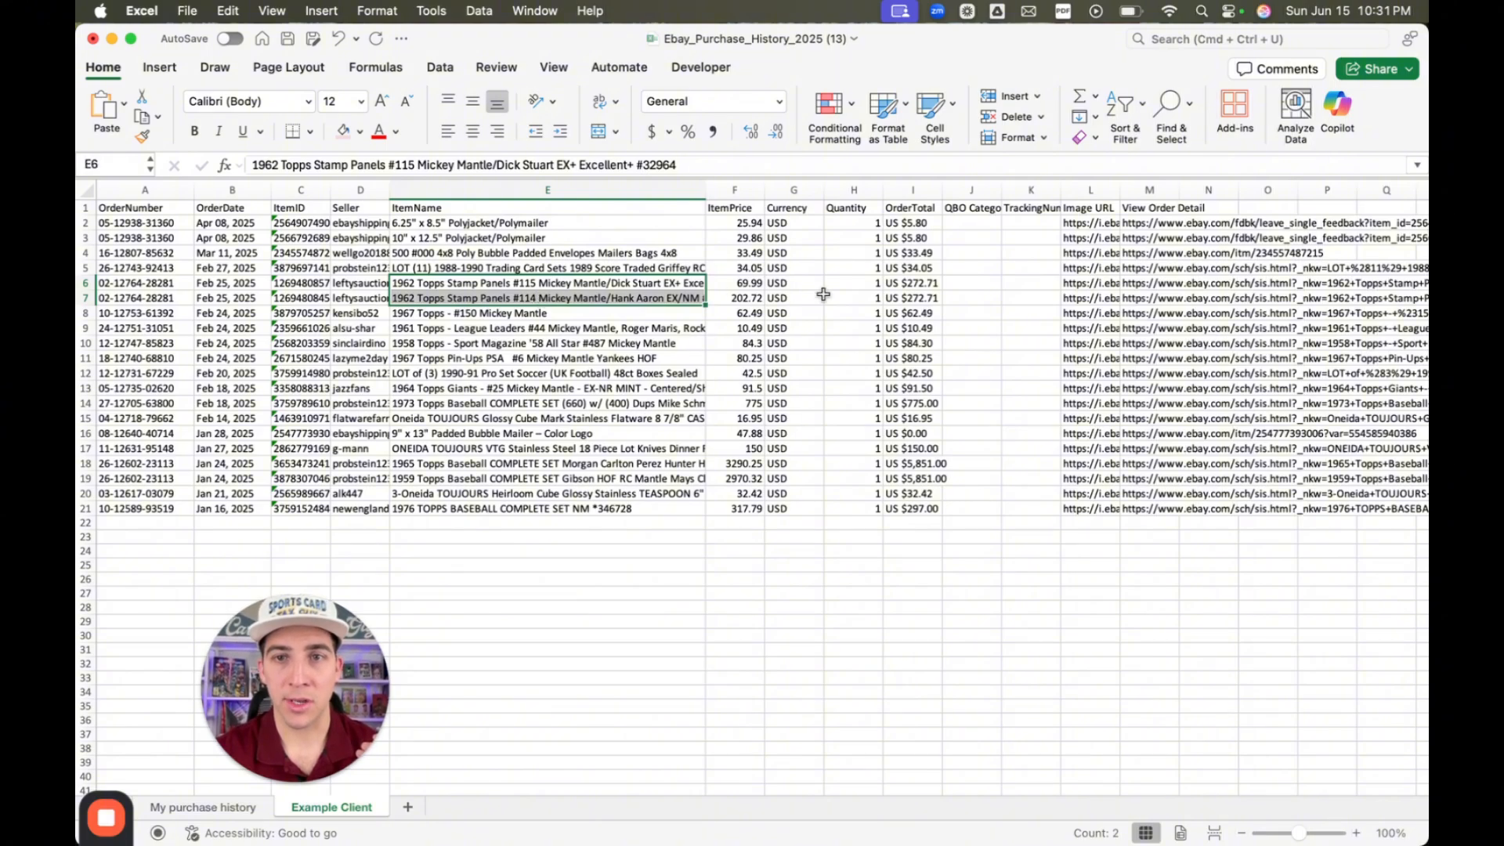
{"action": "left_click", "coordinate": [974, 283]}
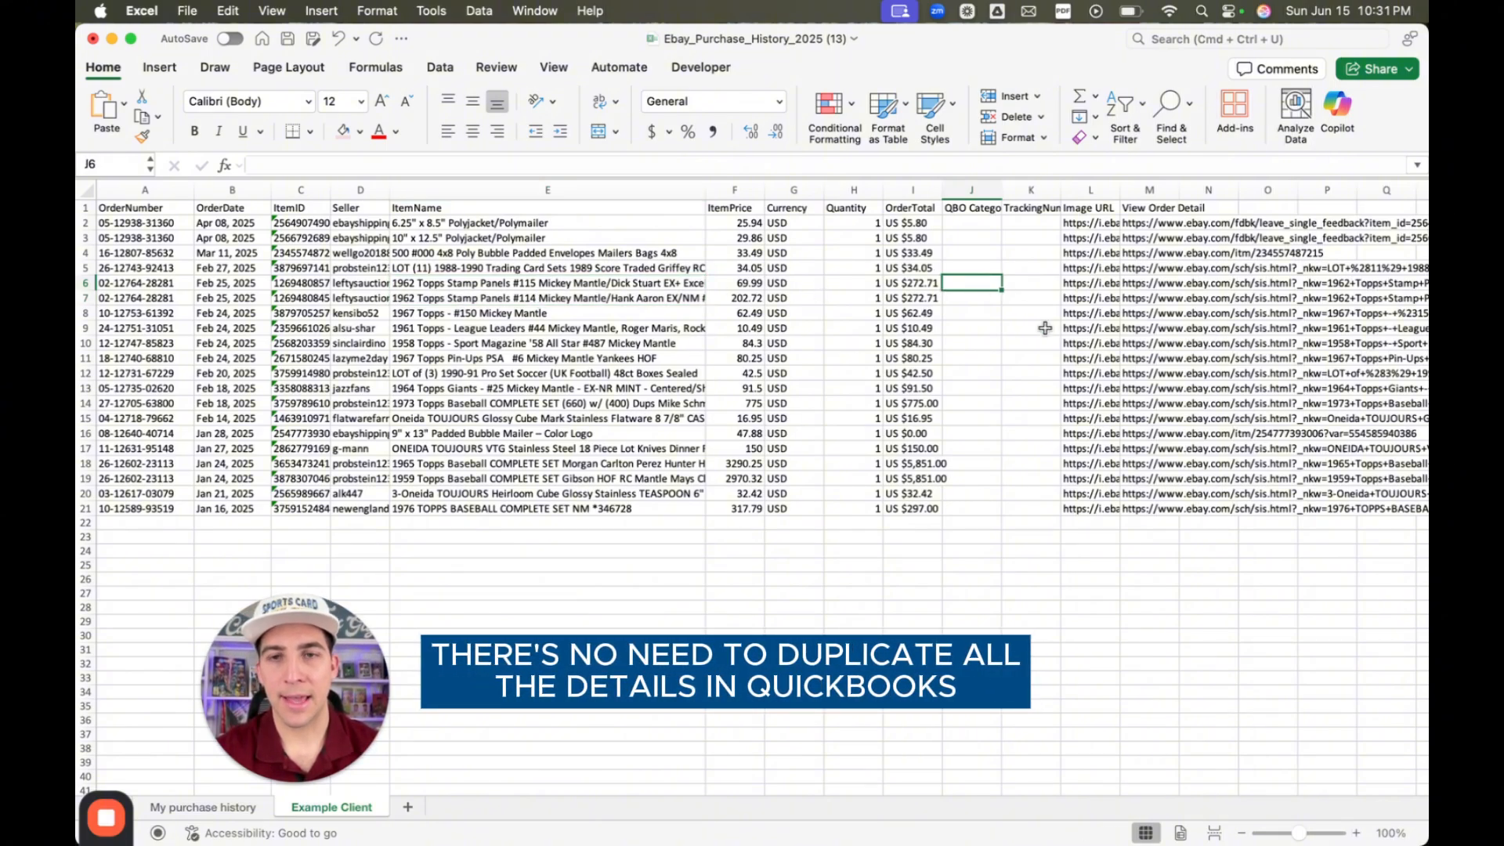
{"action": "type", "text": "card"}
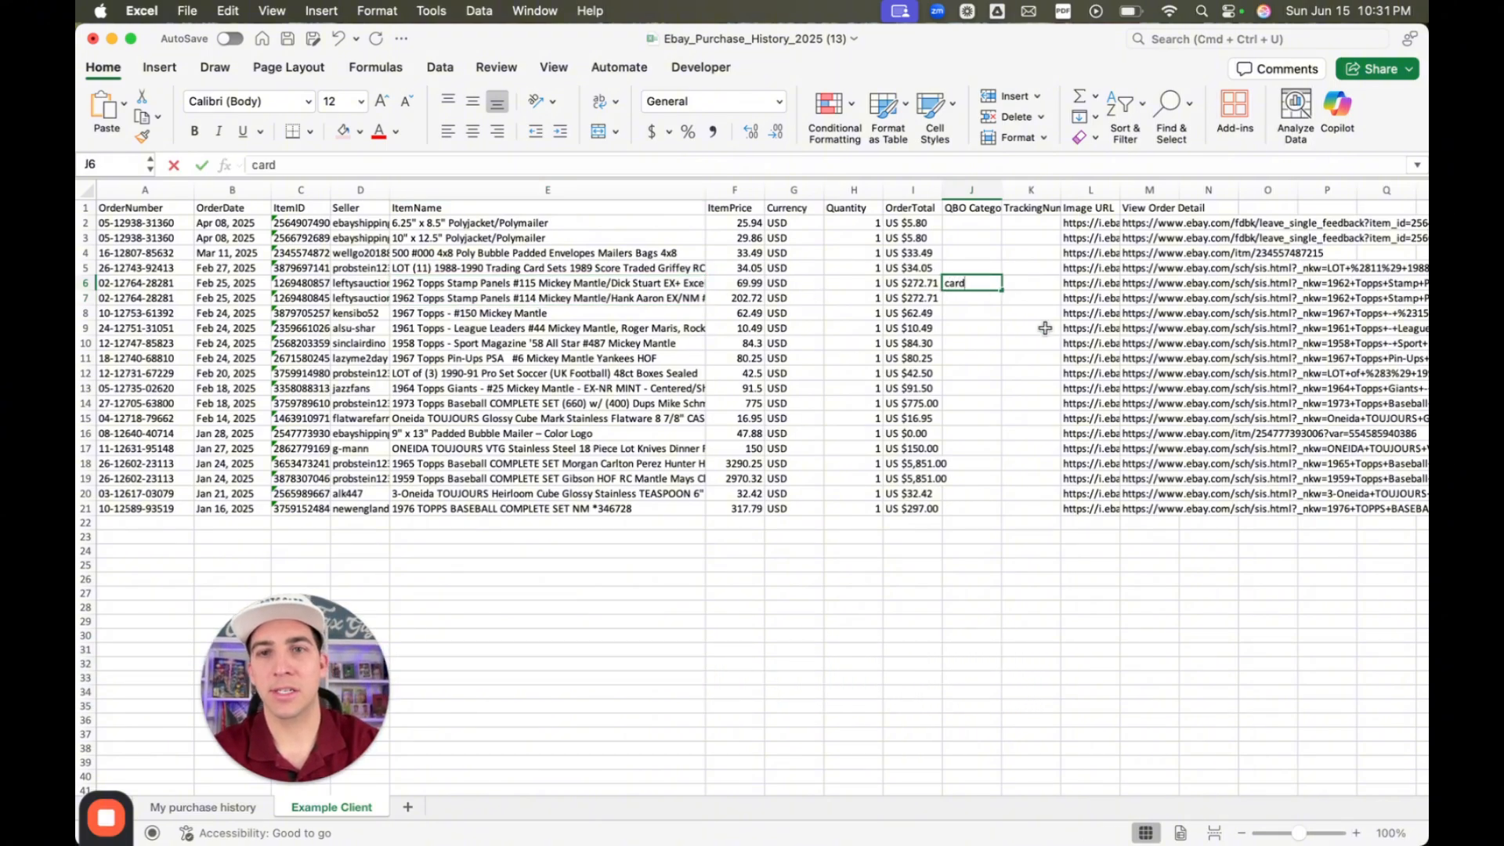
{"action": "type", "text": "s"}
{"action": "key", "text": "Return"}
Enter "shipping supplies" as the QBO Category of the 6.25" x 8.5" polymailer in row 2, and select cells I2:J11.
{"action": "key", "text": "Up"}
{"action": "key", "text": "Up"}
{"action": "key", "text": "Up"}
{"action": "key", "text": "Up"}
{"action": "key", "text": "Up"}
{"action": "type", "text": "shi"}
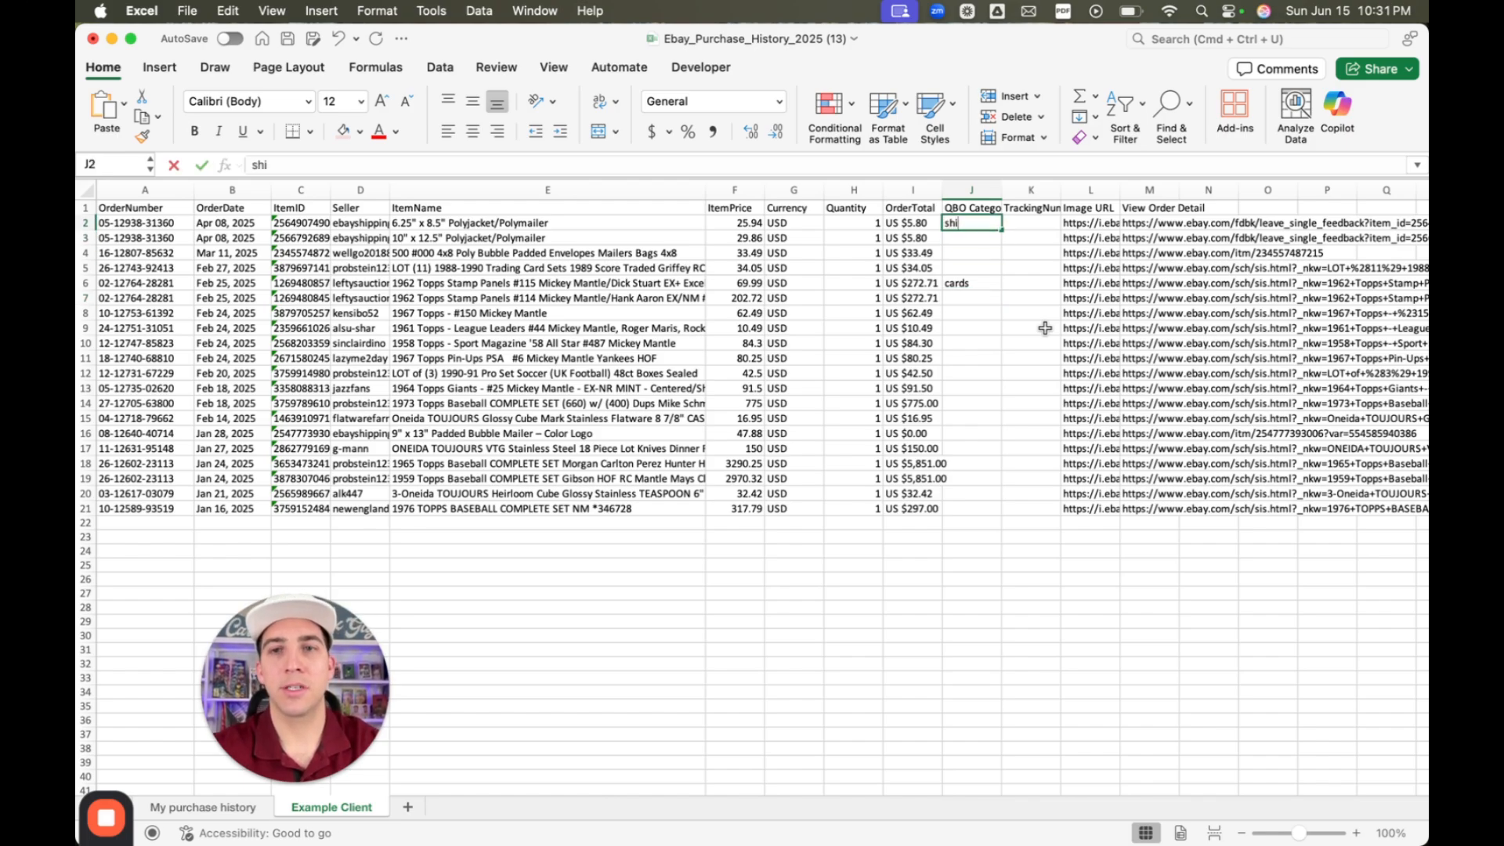
{"action": "type", "text": "pping supplies"}
{"action": "key", "text": "Return"}
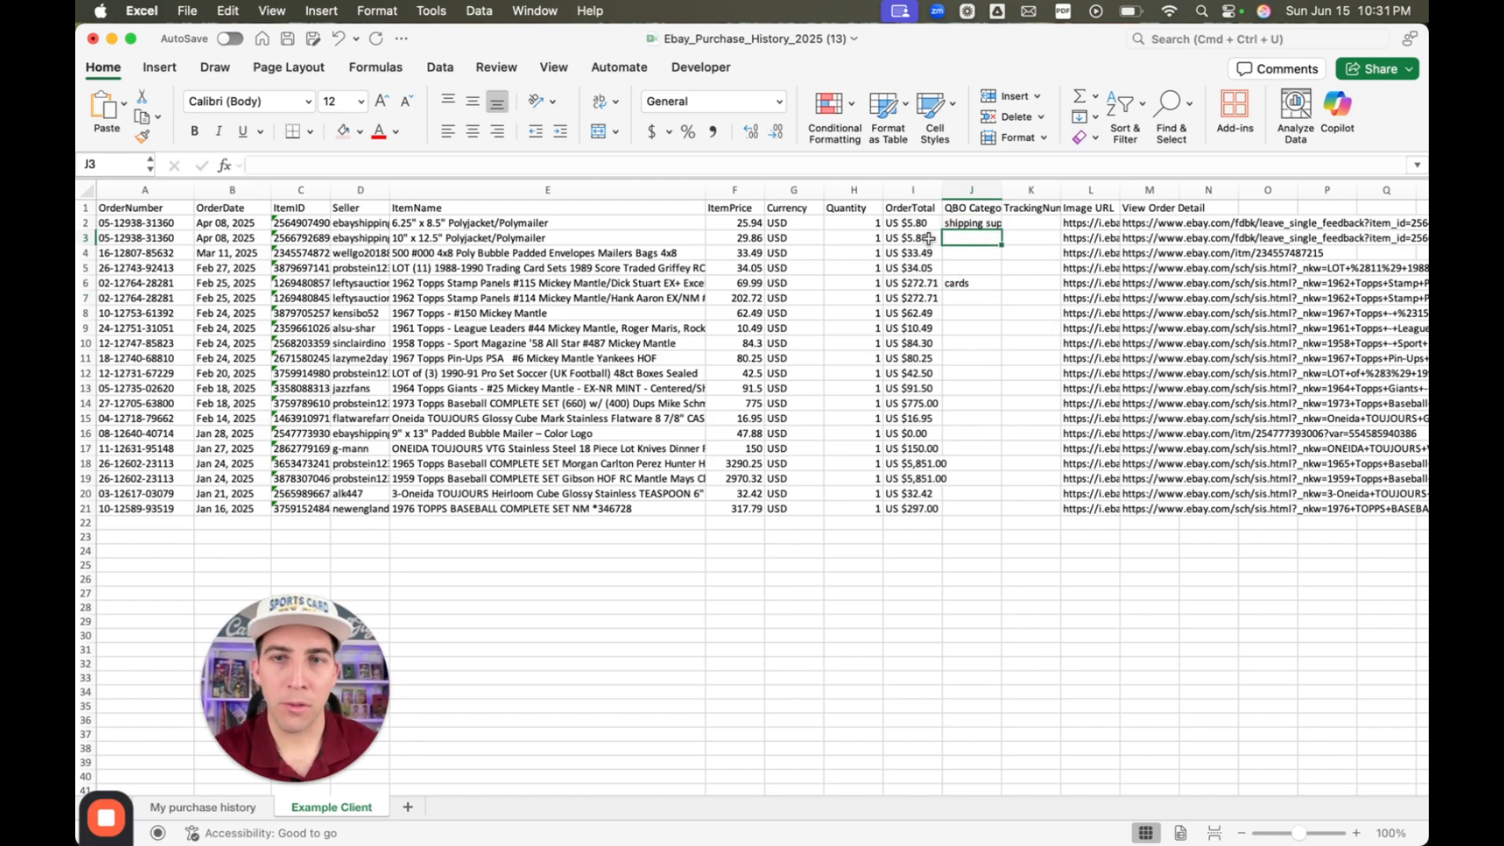
{"action": "left_click_drag", "start_coordinate": [919, 225], "coordinate": [921, 607]}
{"action": "left_click_drag", "start_coordinate": [912, 225], "coordinate": [978, 356]}
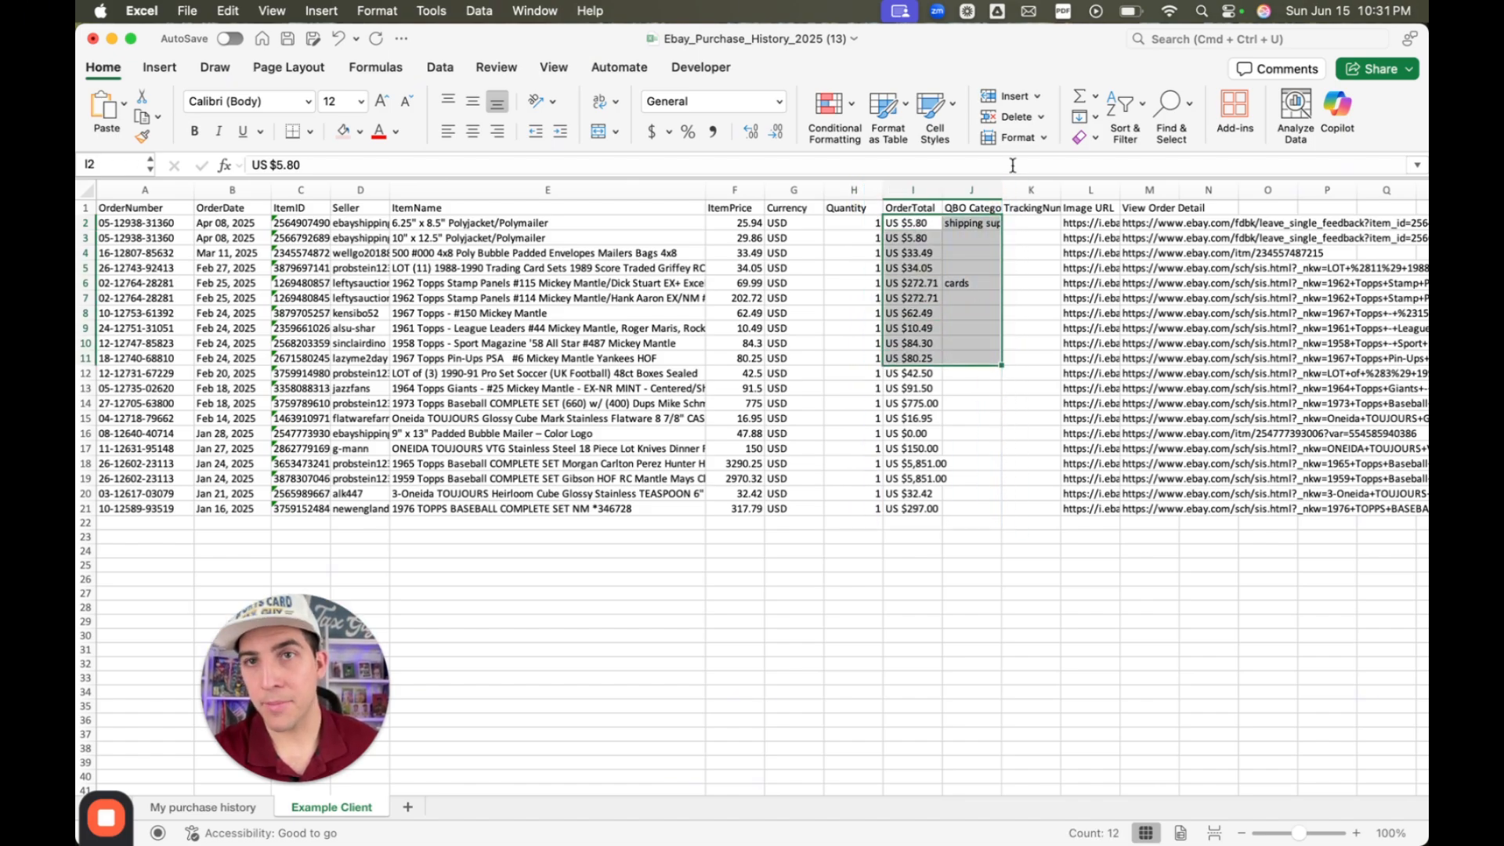